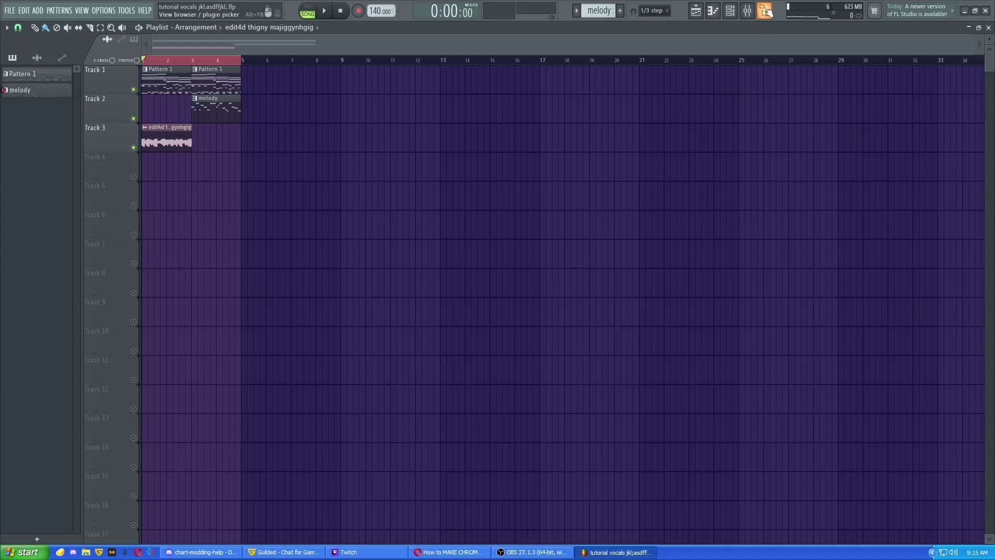
# Show the browser and collapse its expanded Plugin database, Plugin presets and audio] folders
pyautogui.click(765, 14)
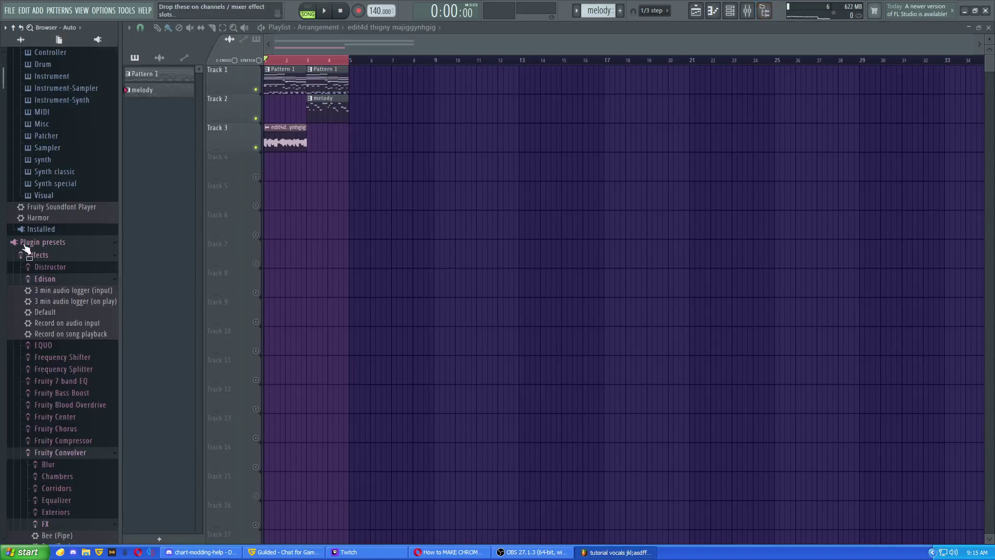
pyautogui.scroll(5, 21, 249)
pyautogui.click(111, 142)
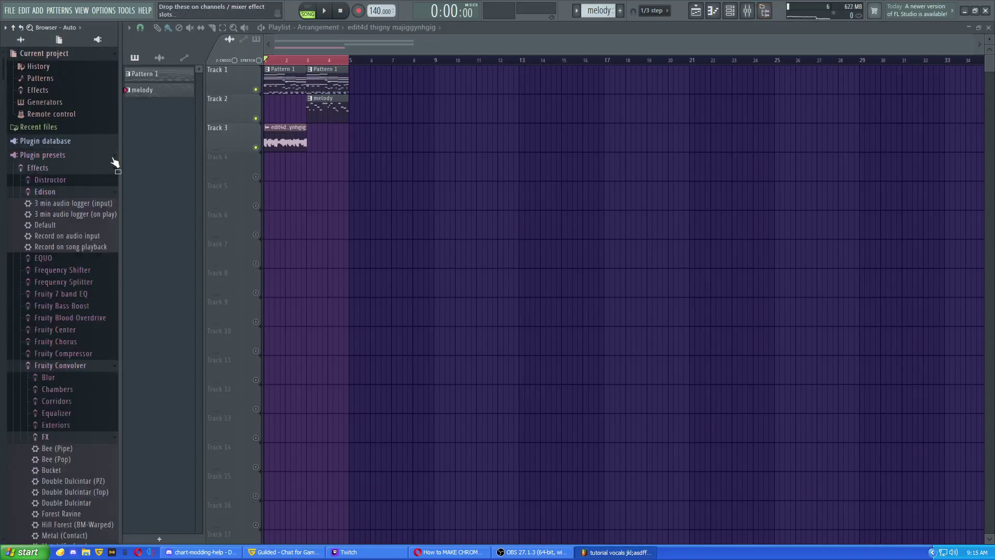
pyautogui.click(112, 157)
pyautogui.click(113, 209)
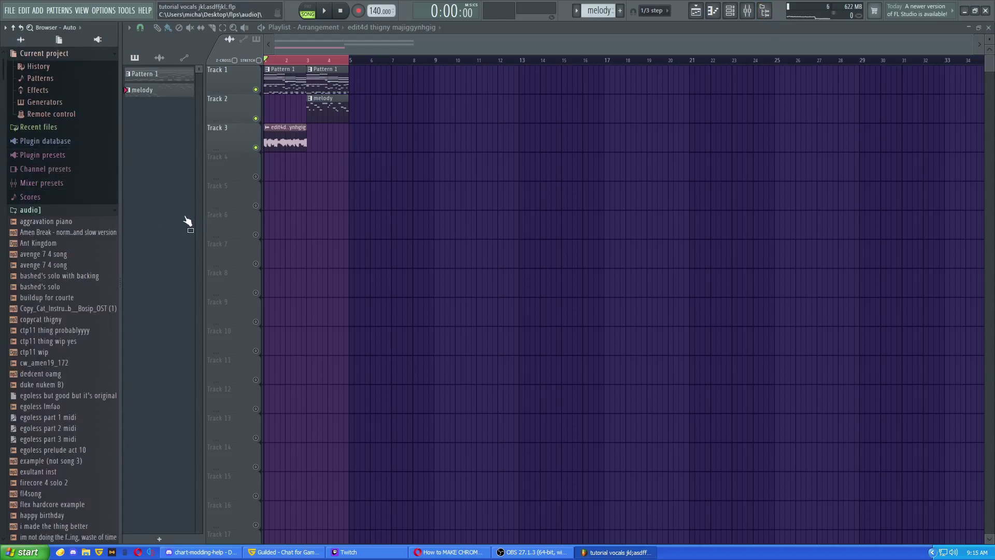
pyautogui.click(111, 213)
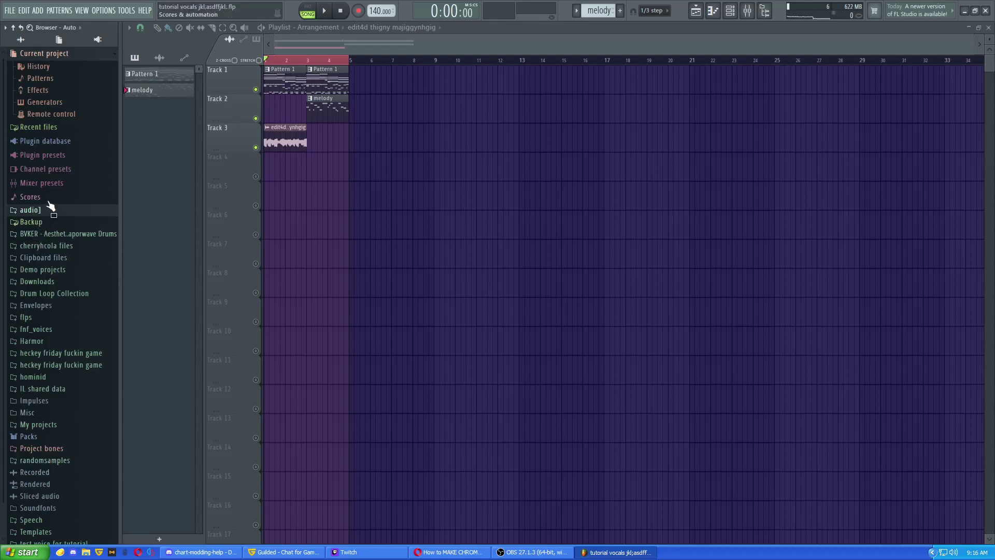
# Expand the fnf_voices folder down through test voices to the test voice for tutorial folder
pyautogui.scroll(-1, 51, 215)
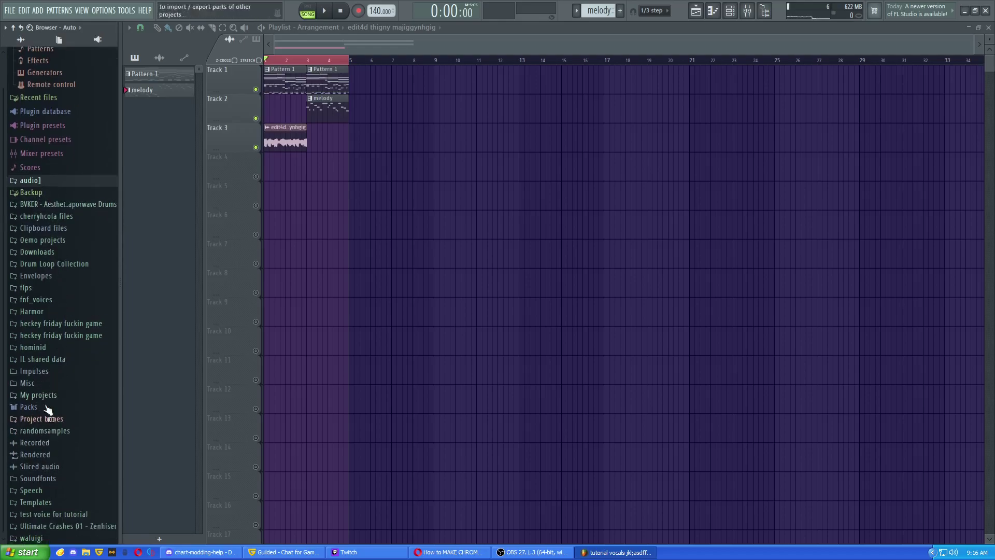
pyautogui.click(35, 300)
pyautogui.click(36, 302)
pyautogui.click(35, 303)
pyautogui.click(45, 362)
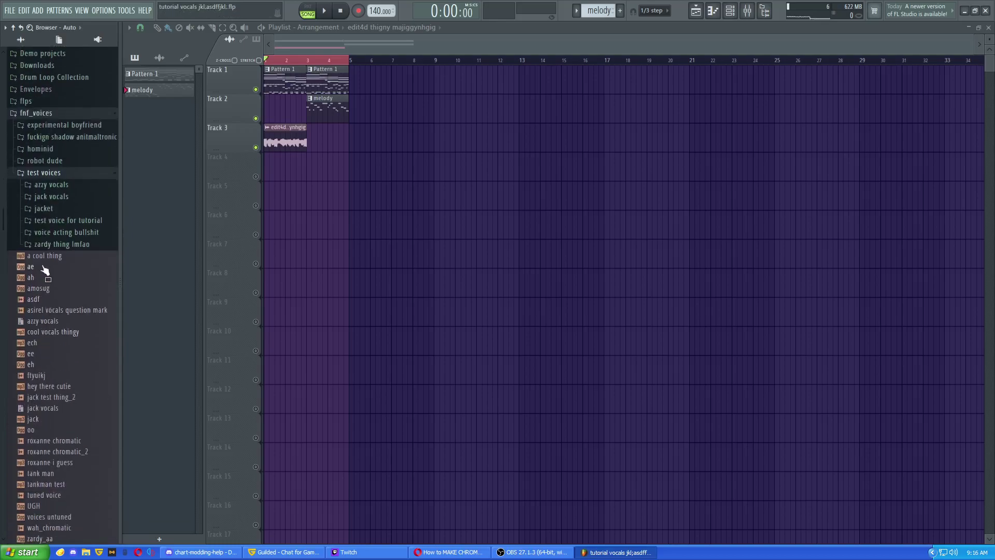
pyautogui.click(54, 223)
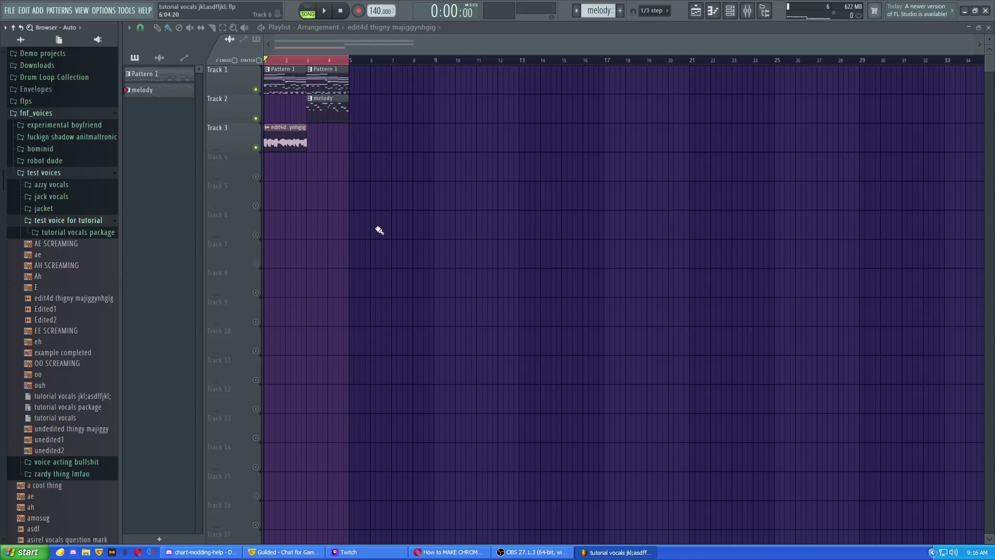
# Place the AE SCREAMING sample from the test voice for tutorial folder on Track 3 at bar 5
pyautogui.scroll(4, 379, 230)
pyautogui.hscroll(2, 506, 187)
pyautogui.scroll(-5, 87, 355)
pyautogui.scroll(3, 85, 355)
pyautogui.moveTo(64, 305); pyautogui.dragTo(305, 145)
pyautogui.scroll(2, 301, 140)
# Mute Track 1 and Track 2 and preview the song from bar 5
pyautogui.press('space')
pyautogui.press('space')
pyautogui.click(301, 61)
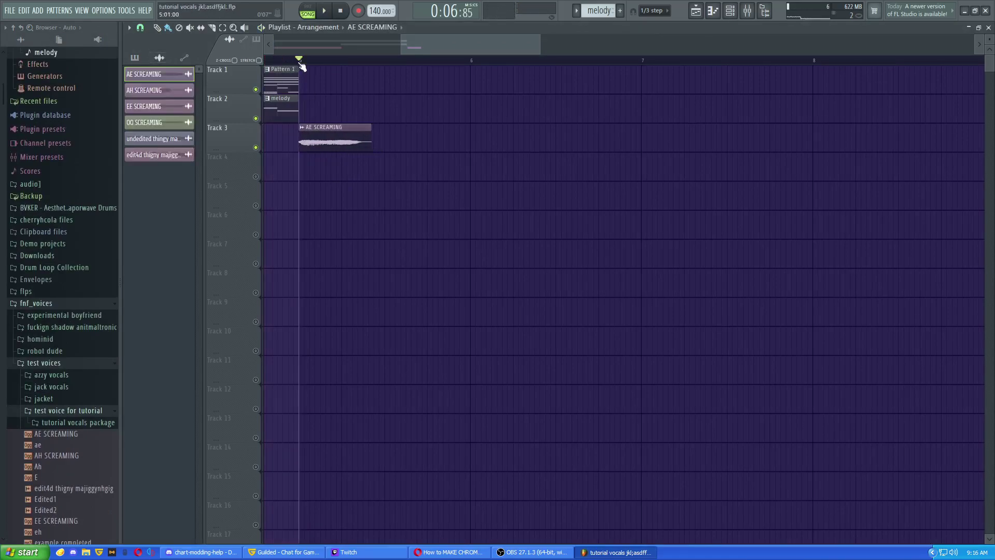
pyautogui.click(256, 118)
pyautogui.click(255, 90)
pyautogui.press('space')
pyautogui.press('space')
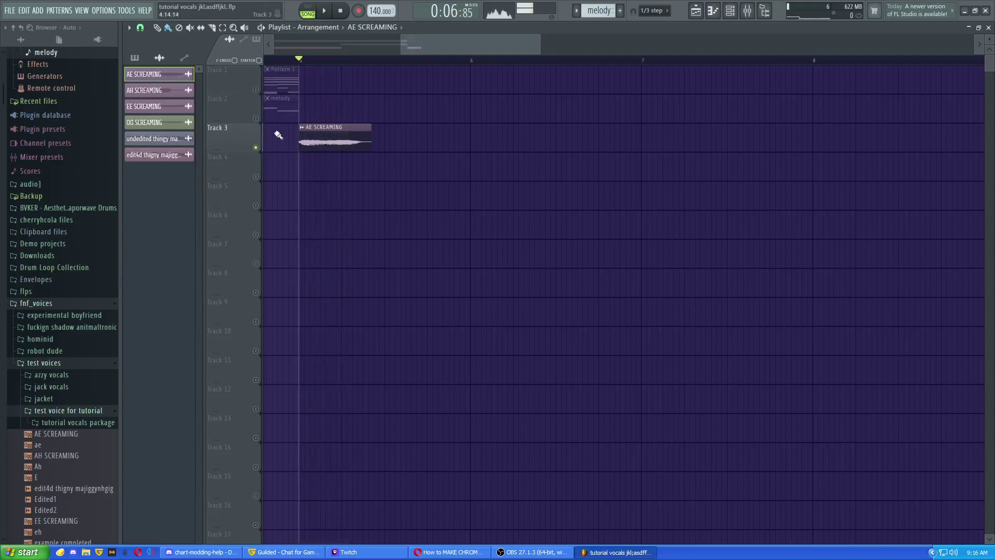
# Add AH SCREAMING at the middle of bar 5 and OO SCREAMING at bar 6 on Track 3
pyautogui.scroll(-2, 83, 440)
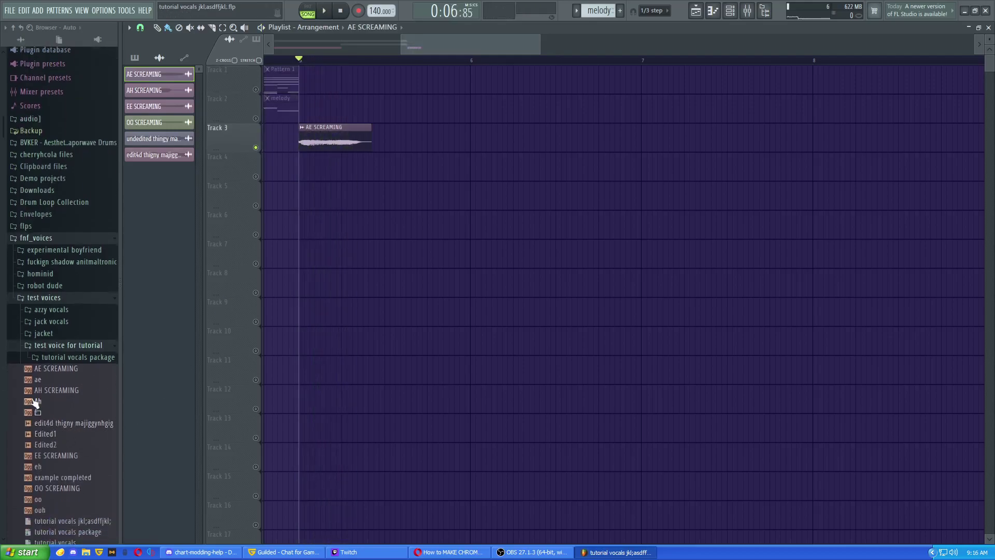
pyautogui.moveTo(38, 392); pyautogui.dragTo(385, 138)
pyautogui.scroll(-4, 104, 430)
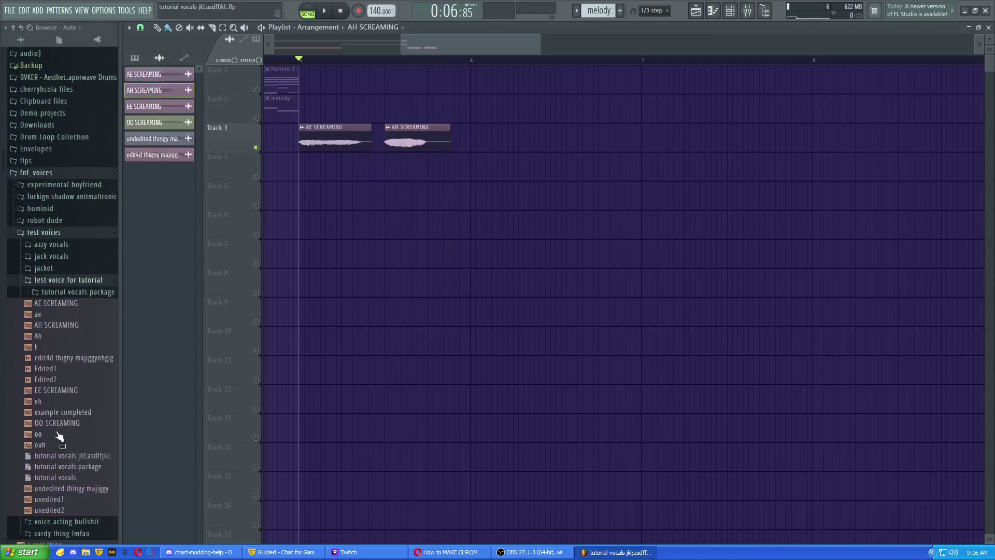
pyautogui.moveTo(73, 404); pyautogui.dragTo(476, 142)
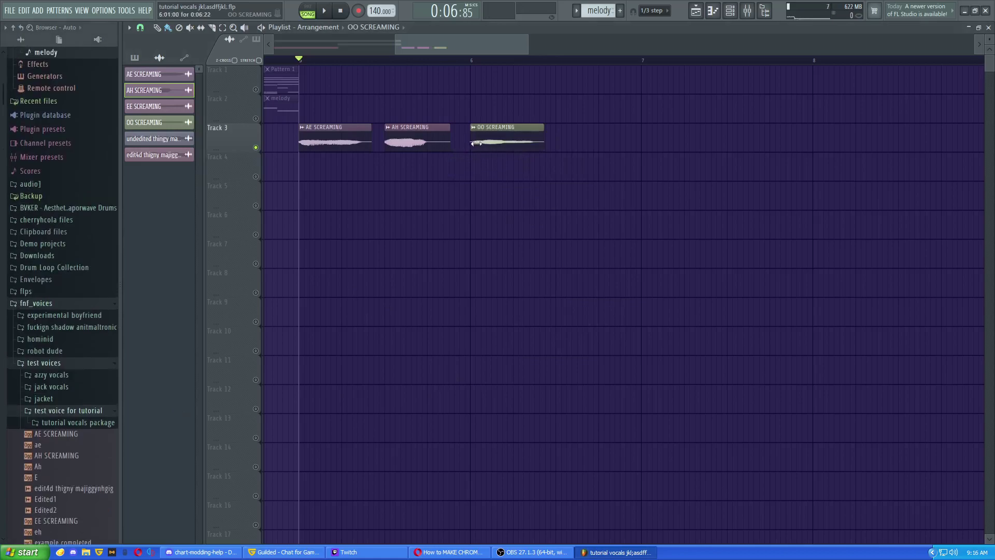
# Shorten the OO SCREAMING clip slightly and continue the half-bar sequence with AH, EE and AH SCREAMING up to the middle of bar 7
pyautogui.click(389, 138)
pyautogui.click(545, 142)
pyautogui.moveTo(544, 143); pyautogui.dragTo(555, 143)
pyautogui.scroll(-6, 62, 362)
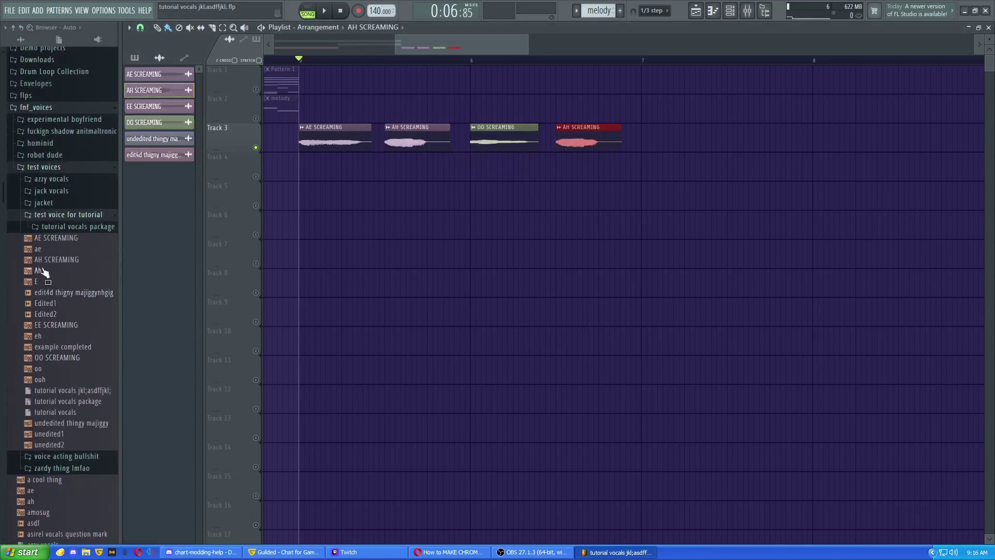
pyautogui.moveTo(51, 329); pyautogui.dragTo(643, 141)
pyautogui.moveTo(542, 137); pyautogui.dragTo(560, 137)
pyautogui.click(631, 142)
# Add OO SCREAMING at bar 8 and AE SCREAMING at the middle of bar 8 on Track 3
pyautogui.click(436, 131)
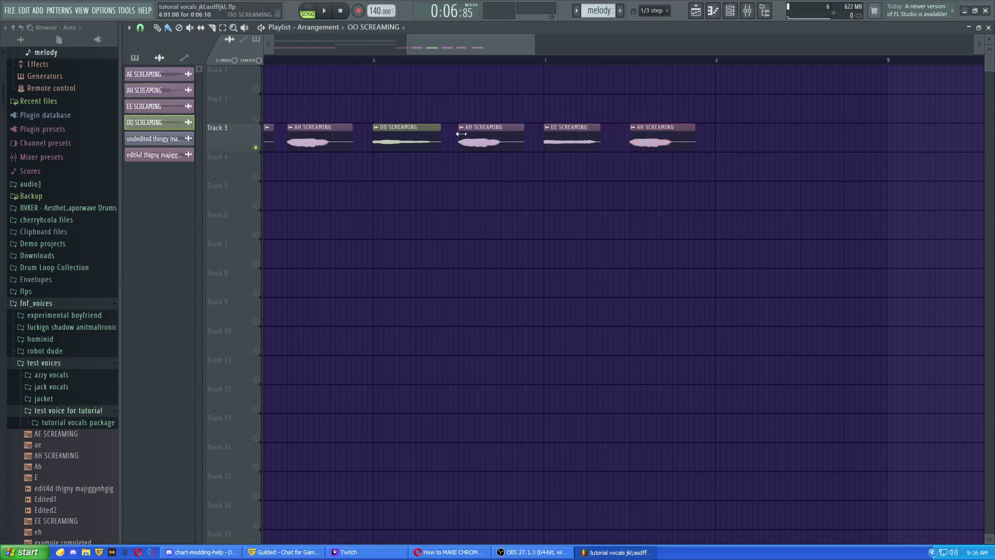
pyautogui.click(722, 144)
pyautogui.moveTo(523, 166); pyautogui.dragTo(243, 150)
pyautogui.click(317, 139)
pyautogui.click(607, 140)
pyautogui.moveTo(618, 137); pyautogui.dragTo(613, 135)
# Add OO SCREAMING at bar 9 and AH SCREAMING at the middle of bar 9 on Track 3
pyautogui.click(556, 138)
pyautogui.click(686, 145)
pyautogui.moveTo(468, 147); pyautogui.dragTo(317, 164)
pyautogui.click(595, 149)
pyautogui.click(631, 136)
# Add EE SCREAMING at bar 10 and AH SCREAMING half a bar after it, and select all twelve SCREAMING clips on Track 3
pyautogui.scroll(-3, 499, 255)
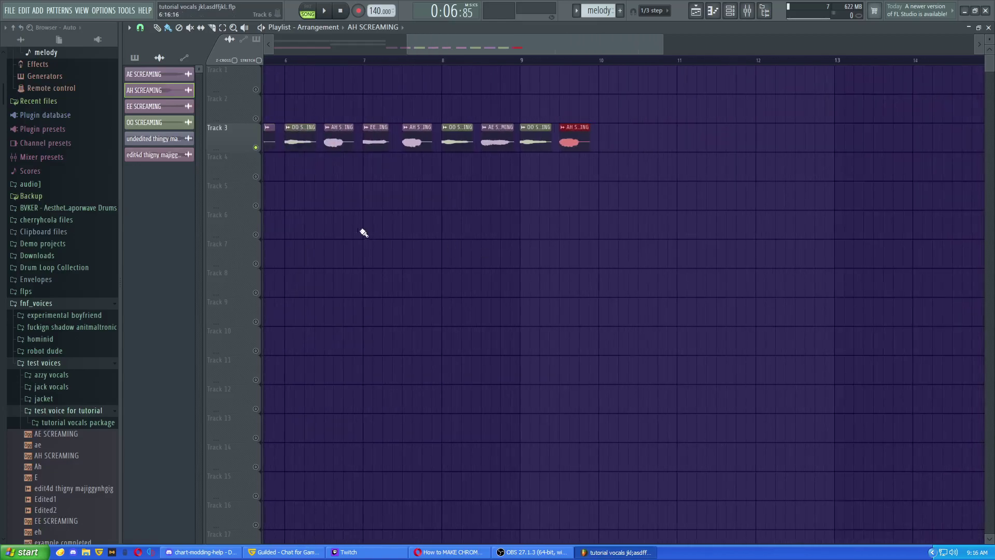
pyautogui.moveTo(358, 230); pyautogui.dragTo(445, 244)
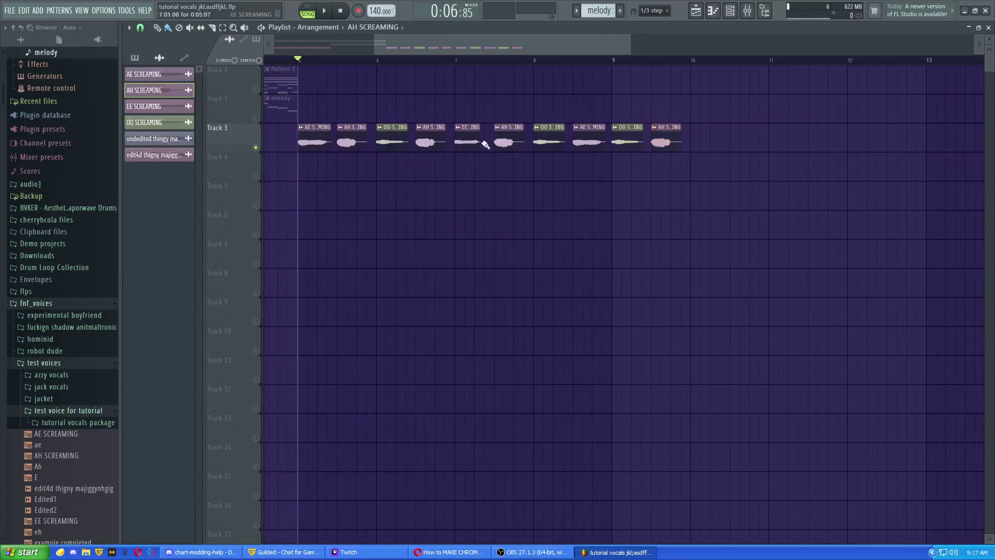
pyautogui.click(457, 144)
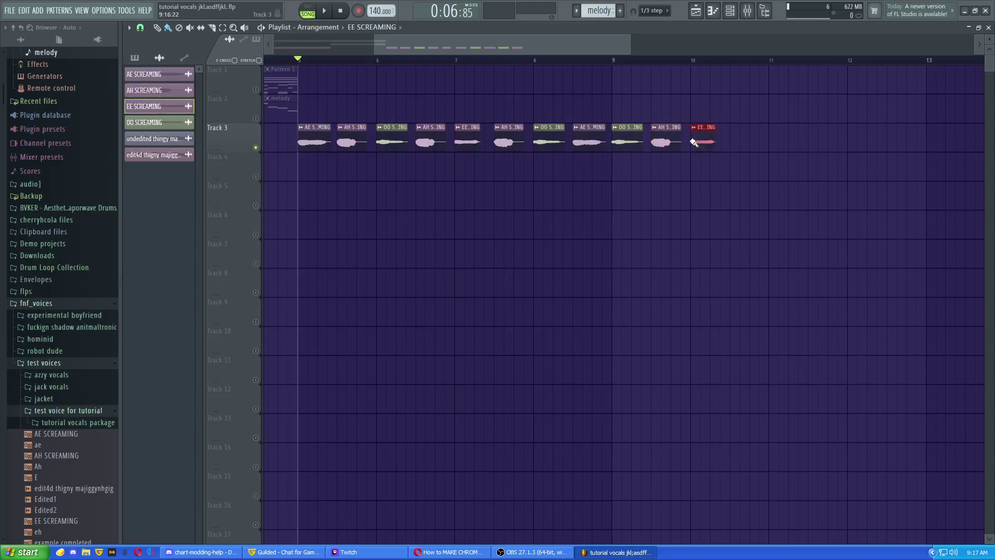
pyautogui.click(432, 143)
pyautogui.click(732, 137)
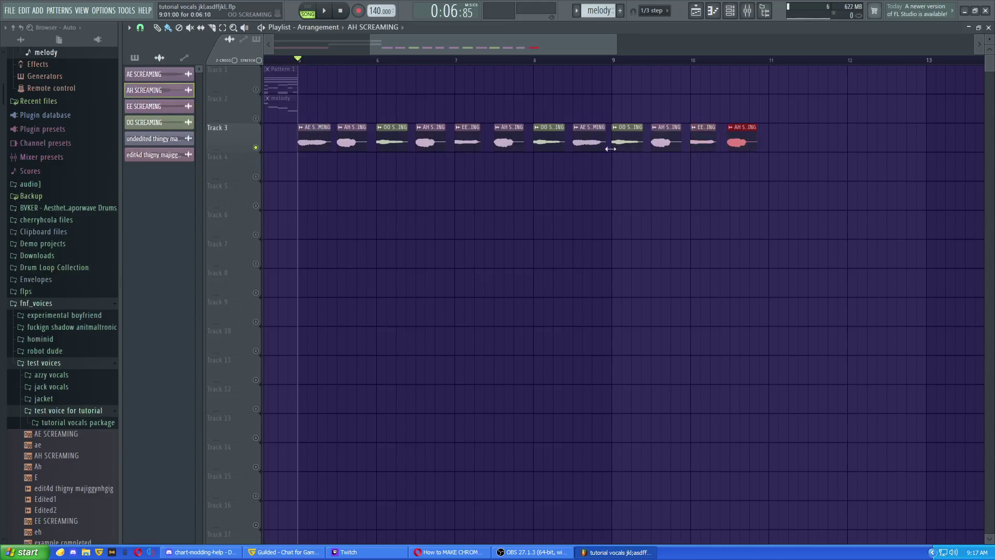
pyautogui.moveTo(809, 166); pyautogui.dragTo(786, 160)
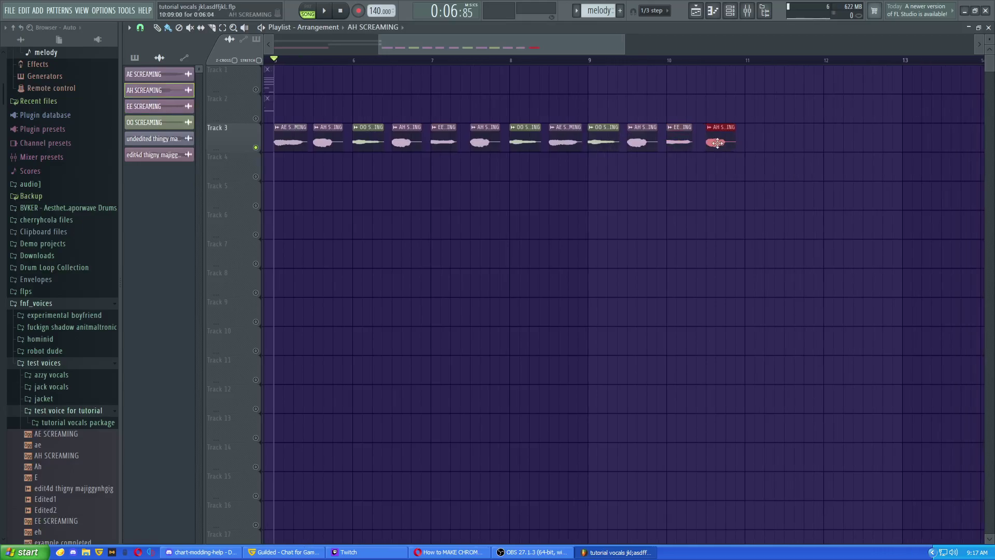
pyautogui.moveTo(717, 143); pyautogui.dragTo(790, 149)
pyautogui.moveTo(853, 95); pyautogui.dragTo(356, 166)
pyautogui.moveTo(753, 136); pyautogui.dragTo(708, 136)
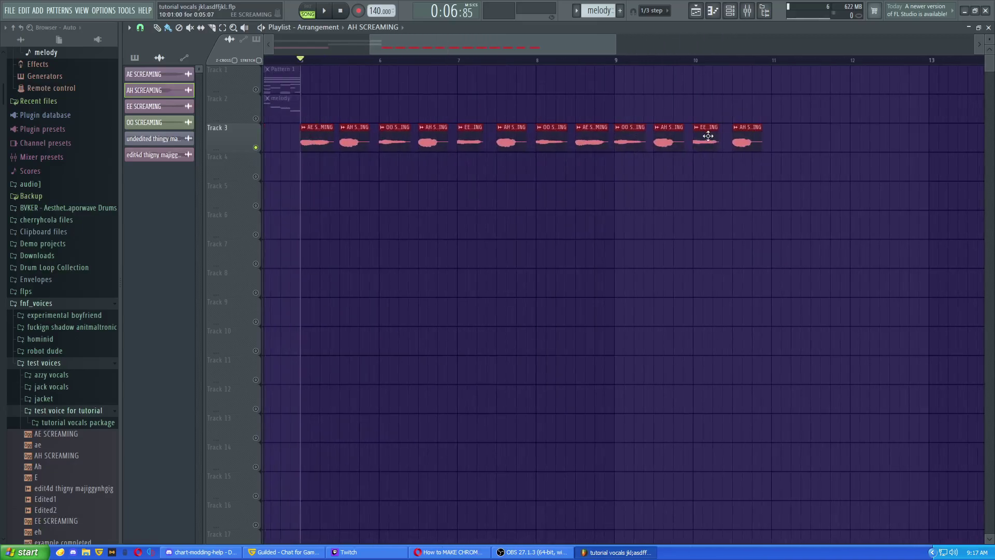
# Examine the octave of keys starting at C5 in the AH SCREAMING piano roll, and close it
pyautogui.click(716, 13)
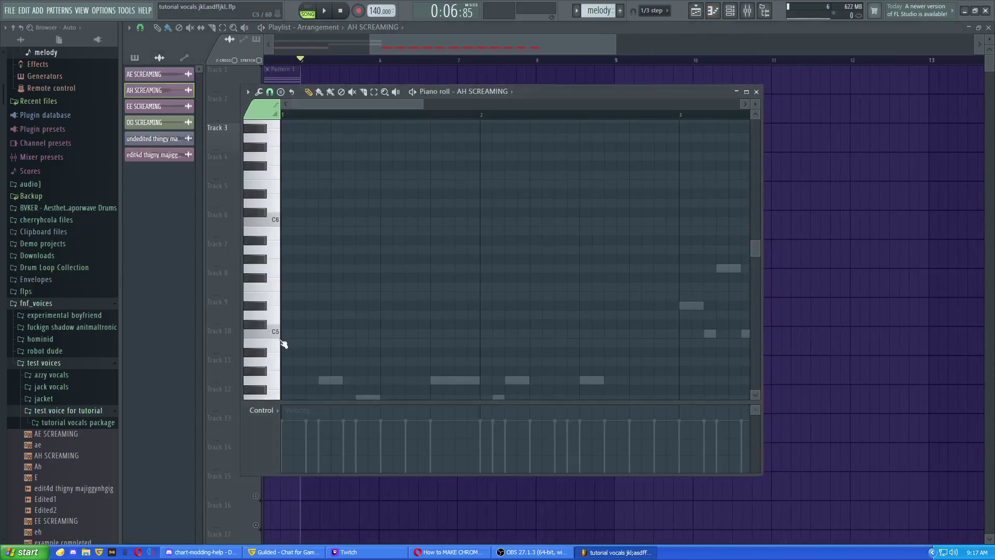
pyautogui.moveTo(274, 340)
pyautogui.mouseDown()
pyautogui.moveTo(259, 323)
pyautogui.moveTo(278, 316)
pyautogui.moveTo(266, 307)
pyautogui.moveTo(275, 290)
pyautogui.moveTo(258, 275)
pyautogui.moveTo(272, 269)
pyautogui.moveTo(273, 238)
pyautogui.mouseUp()
pyautogui.click(756, 92)
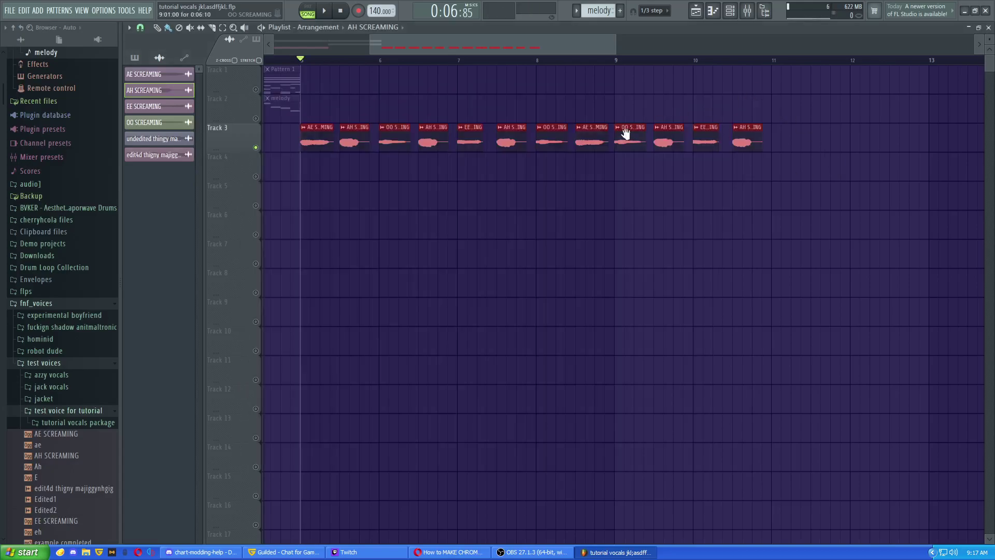
# Paste a copy of the twelve SCREAMING clips on Track 3 starting at bar 11
pyautogui.hscroll(2, 574, 158)
pyautogui.scroll(-3, 576, 196)
pyautogui.moveTo(601, 195); pyautogui.dragTo(555, 201)
pyautogui.hotkey('ctrl', 'v')
pyautogui.moveTo(399, 127)
pyautogui.mouseDown()
pyautogui.moveTo(508, 126)
pyautogui.moveTo(461, 100)
pyautogui.moveTo(498, 107)
pyautogui.moveTo(518, 138)
pyautogui.mouseUp()
# Swap the AH SCREAMING clip in the middle of bar 12 with the EE SCREAMING clip at bar 13
pyautogui.scroll(5, 560, 209)
pyautogui.moveTo(629, 147); pyautogui.dragTo(709, 103)
pyautogui.moveTo(699, 142); pyautogui.dragTo(636, 141)
pyautogui.moveTo(717, 113); pyautogui.dragTo(706, 146)
pyautogui.moveTo(805, 165); pyautogui.dragTo(622, 164)
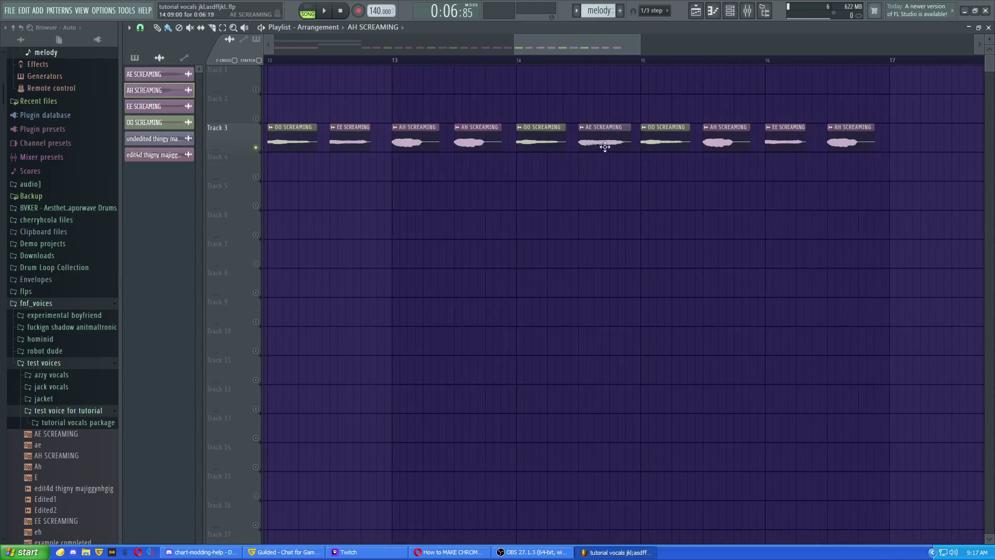
# Swap the OO SCREAMING clip at bar 14 with the EE SCREAMING clip at bar 16
pyautogui.moveTo(797, 142)
pyautogui.mouseDown()
pyautogui.moveTo(546, 113)
pyautogui.moveTo(788, 156)
pyautogui.mouseUp()
pyautogui.moveTo(536, 110); pyautogui.dragTo(538, 139)
pyautogui.moveTo(577, 202); pyautogui.dragTo(671, 211)
# Paste another copy of the twelve SCREAMING clips on Track 3 starting at bar 17 and deselect them
pyautogui.scroll(-3, 671, 211)
pyautogui.moveTo(784, 184); pyautogui.dragTo(444, 175)
pyautogui.hotkey('ctrl', 'v')
pyautogui.moveTo(389, 129); pyautogui.dragTo(562, 121)
pyautogui.scroll(3, 449, 200)
pyautogui.hotkey('ctrl', 'd')
# Rearrange the pasted clips to run AE at bar 18, then EE, AH, OO and AH SCREAMING at half-bar spacing up to bar 20
pyautogui.moveTo(389, 141); pyautogui.dragTo(553, 171)
pyautogui.moveTo(502, 140); pyautogui.dragTo(379, 139)
pyautogui.moveTo(544, 169); pyautogui.dragTo(630, 175)
pyautogui.moveTo(630, 144); pyautogui.dragTo(568, 144)
pyautogui.moveTo(628, 167); pyautogui.dragTo(626, 111)
pyautogui.moveTo(750, 140)
pyautogui.mouseDown()
pyautogui.moveTo(689, 140)
pyautogui.moveTo(755, 151)
pyautogui.mouseUp()
pyautogui.moveTo(624, 112); pyautogui.dragTo(623, 150)
pyautogui.moveTo(688, 170); pyautogui.dragTo(498, 171)
# Replace the AE SCREAMING clip in the middle of bar 20 with an EE SCREAMING clip
pyautogui.rightClick(625, 135)
pyautogui.click(821, 143)
pyautogui.click(614, 134)
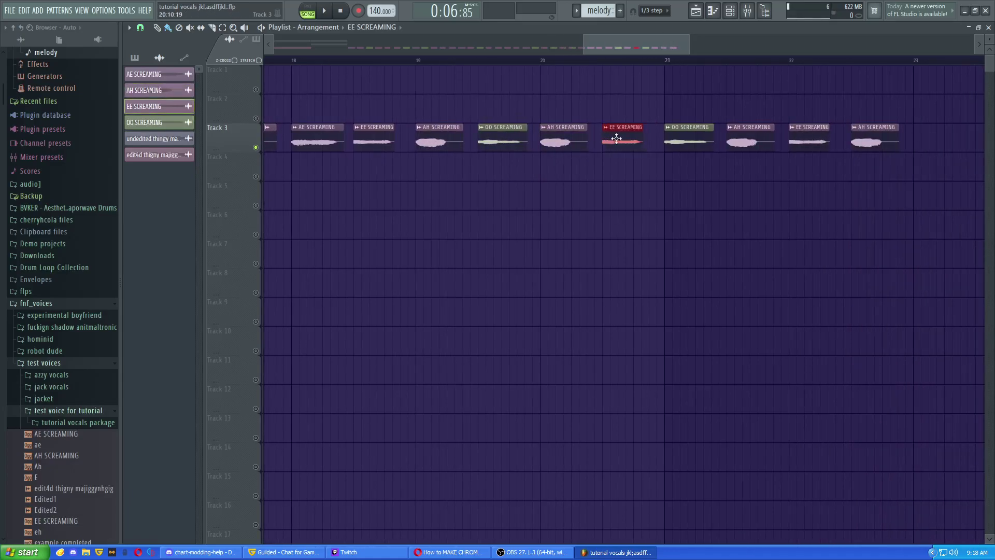
# Swap the AH SCREAMING clip in the middle of bar 13 with the EE SCREAMING clip at bar 14
pyautogui.hscroll(-12, 541, 223)
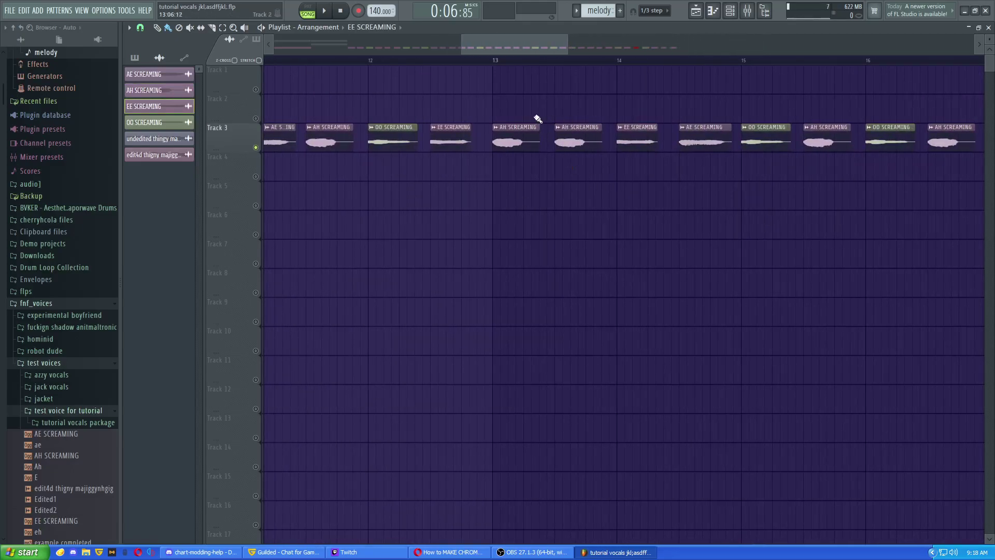
pyautogui.moveTo(632, 140); pyautogui.dragTo(568, 100)
pyautogui.moveTo(573, 141); pyautogui.dragTo(644, 151)
pyautogui.moveTo(580, 114); pyautogui.dragTo(581, 157)
# Export the playlist range from bar 5 to bar 23 as an MP3 file named "chromatic unedited"
pyautogui.hscroll(-5, 571, 163)
pyautogui.scroll(-8, 543, 201)
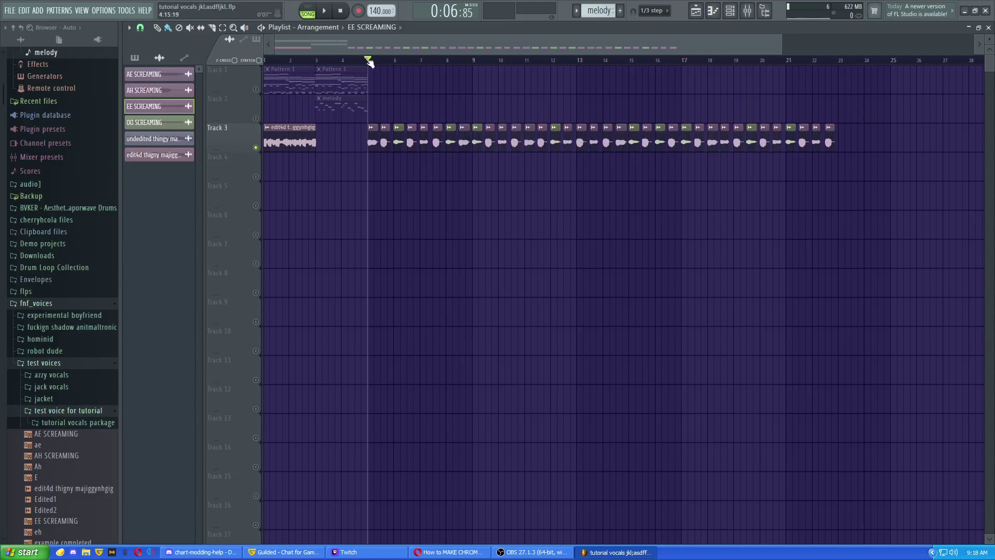
pyautogui.moveTo(372, 63); pyautogui.dragTo(844, 83)
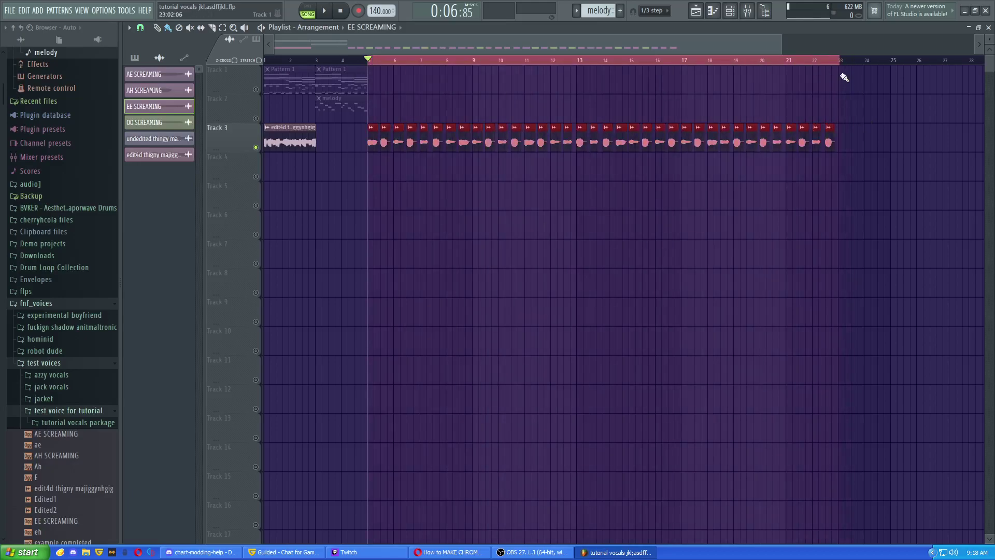
pyautogui.click(9, 11)
pyautogui.moveTo(33, 102)
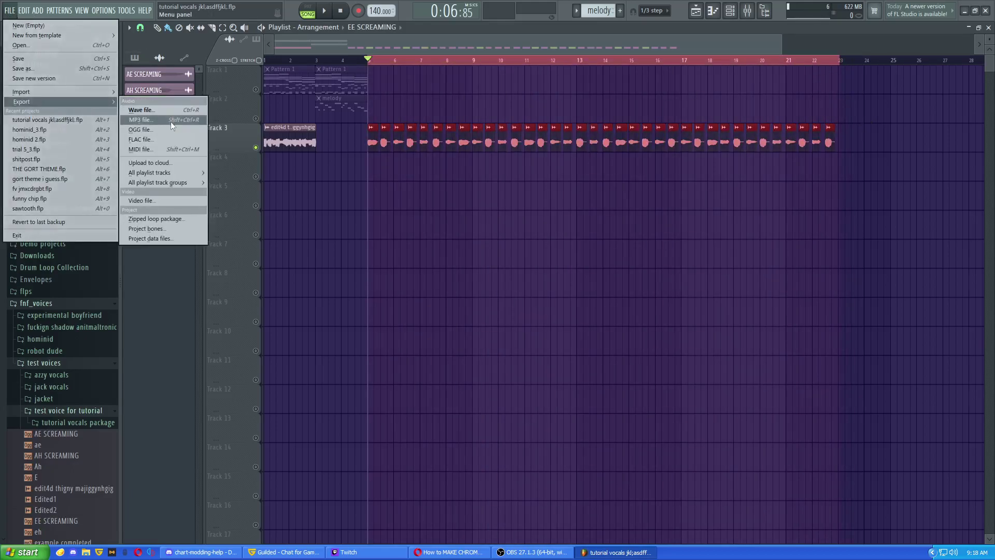
pyautogui.click(170, 121)
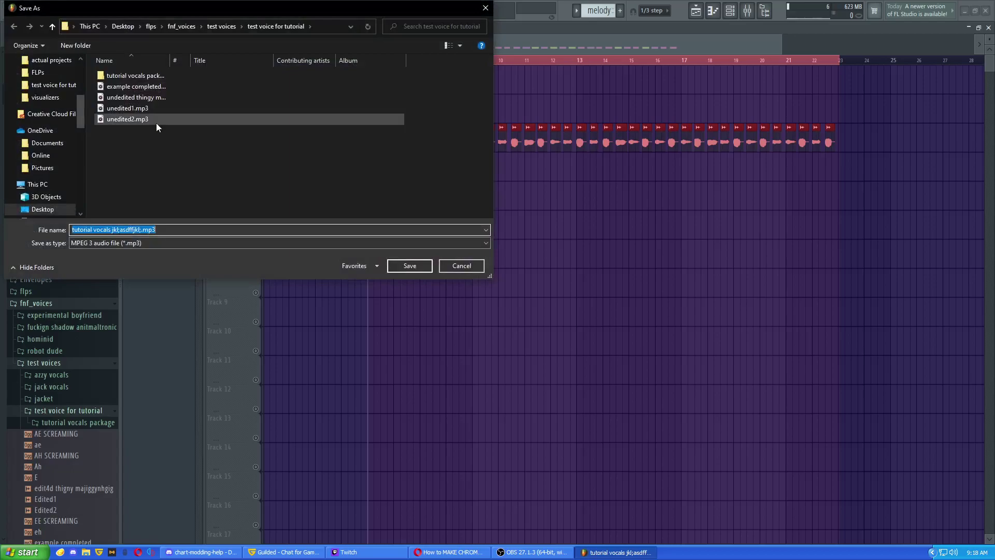
pyautogui.write('chromatic unedited')
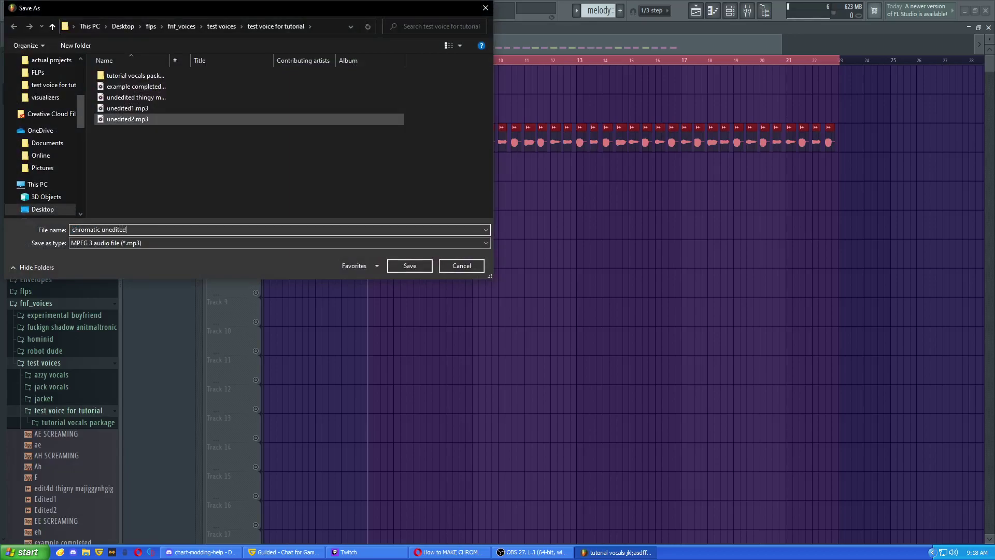
pyautogui.press('Return')
pyautogui.press('Return')
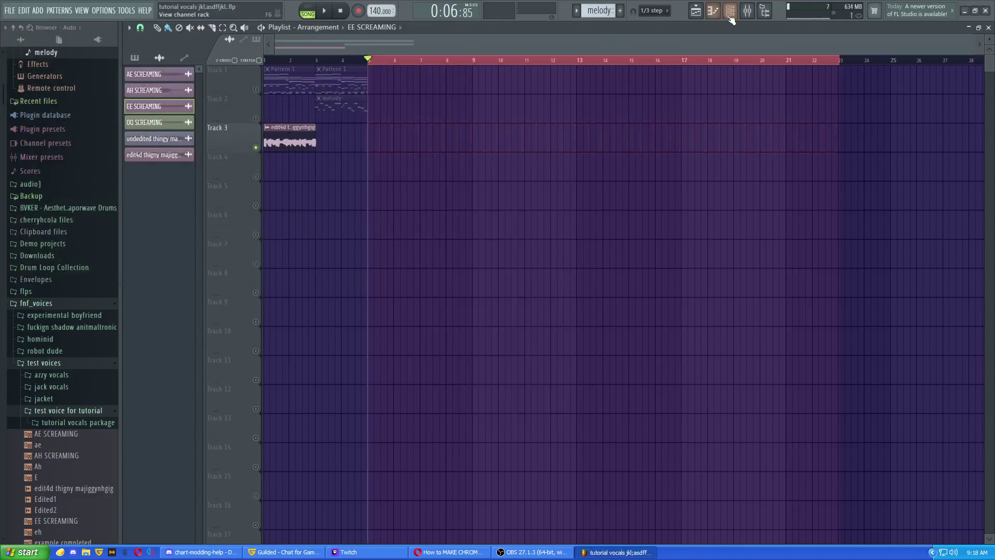
# Open the Newtone editor from the mixer's Master track and start loading a new sample into it
pyautogui.click(746, 11)
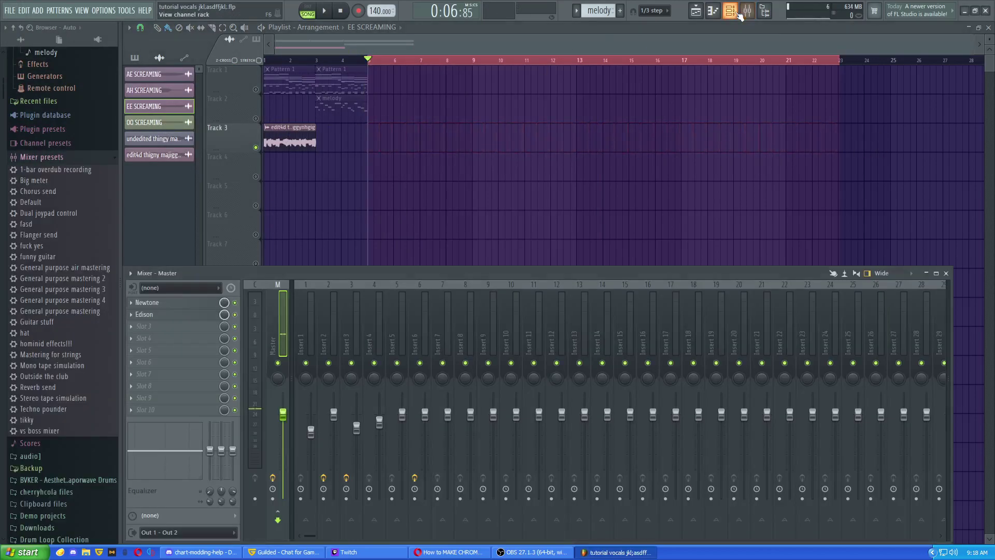
pyautogui.click(136, 302)
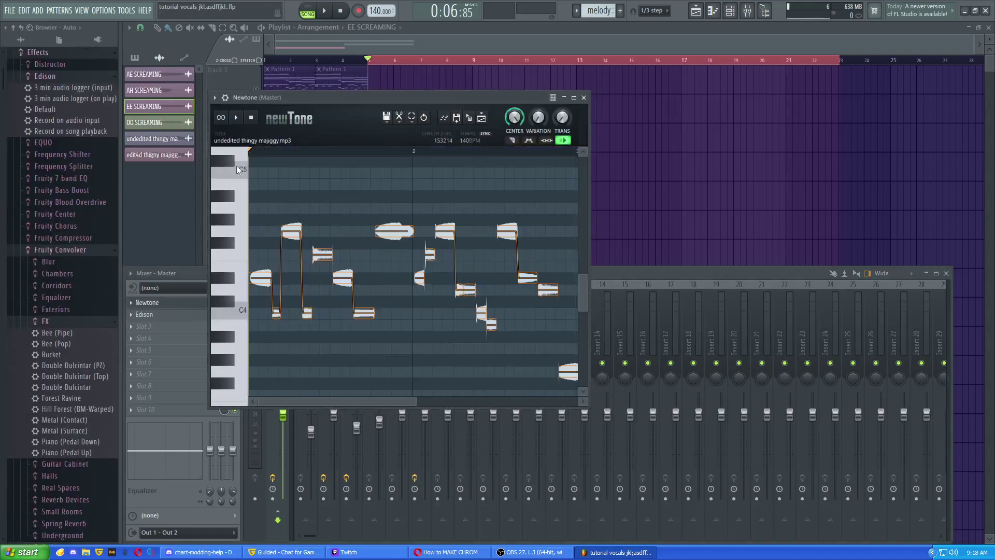
pyautogui.click(387, 117)
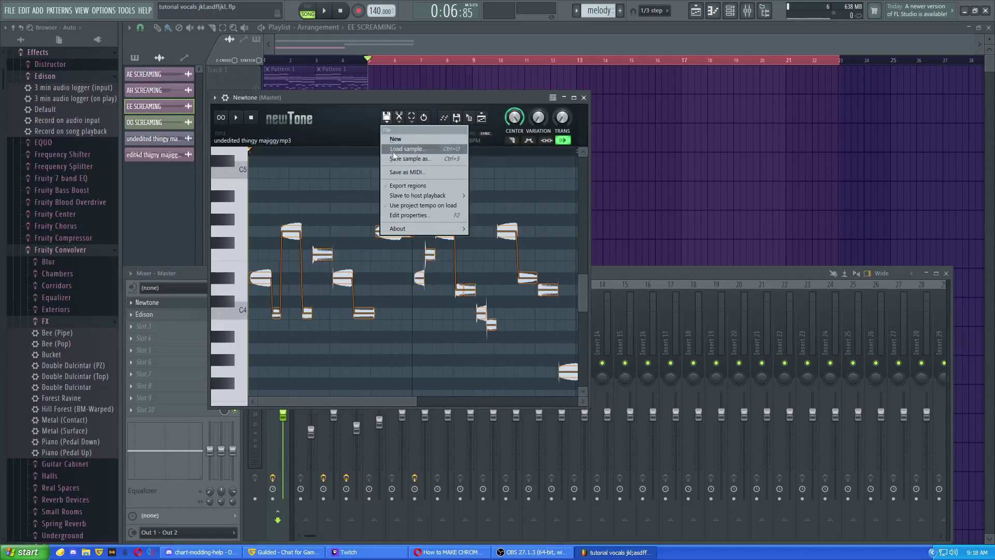
pyautogui.click(415, 152)
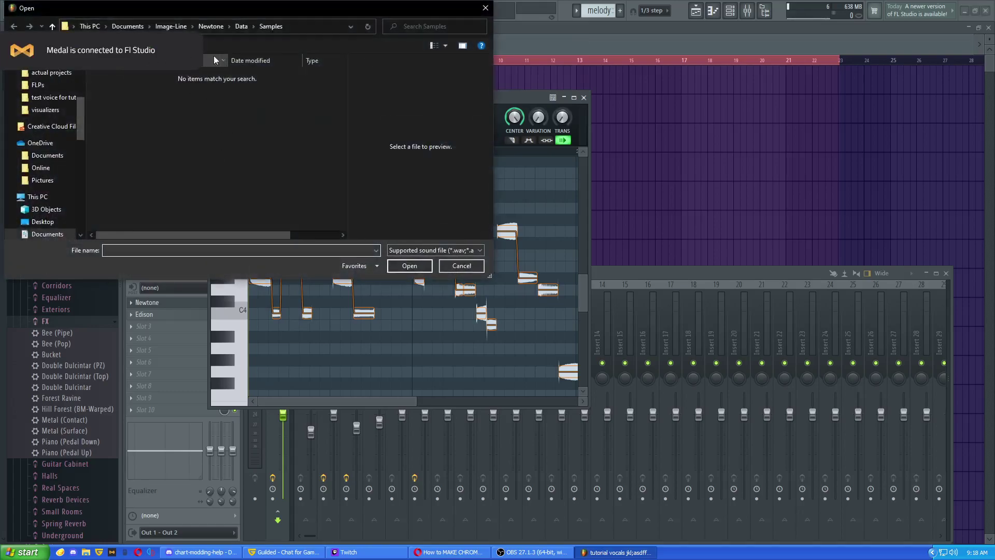
# Browse to the "test voice for tutorial" folder inside flps, fnf_voices, test voices
pyautogui.moveTo(305, 5); pyautogui.dragTo(536, 53)
pyautogui.scroll(2, 311, 172)
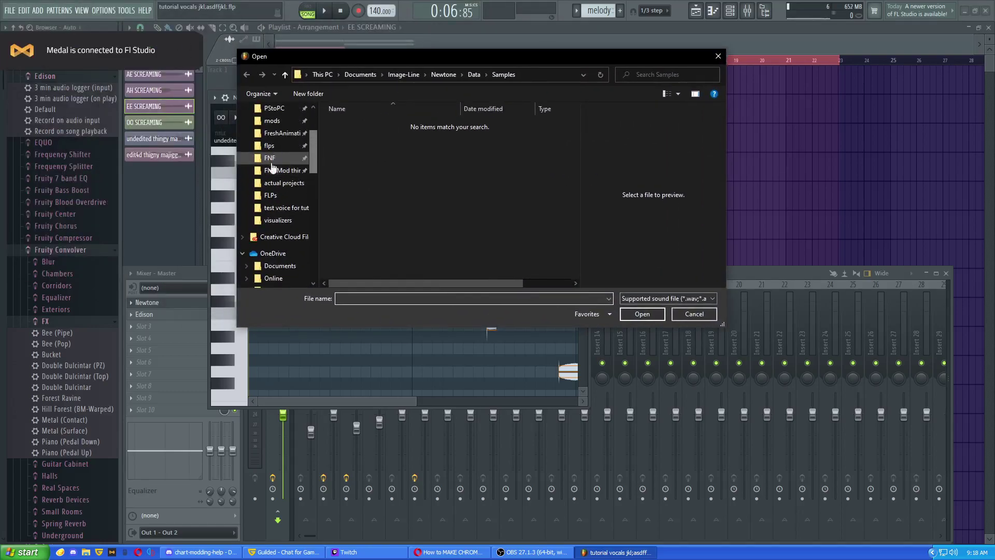
pyautogui.click(269, 145)
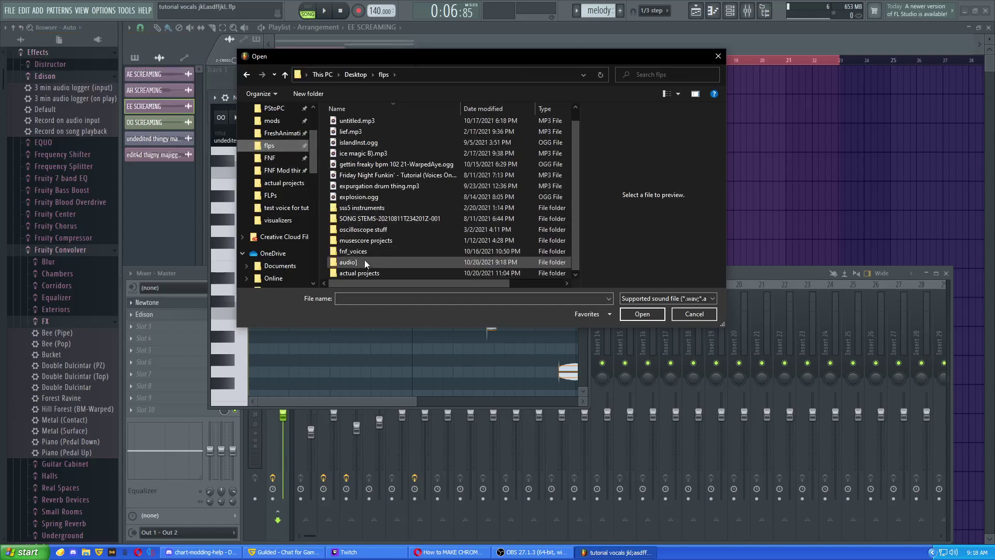
pyautogui.doubleClick(365, 252)
pyautogui.doubleClick(372, 153)
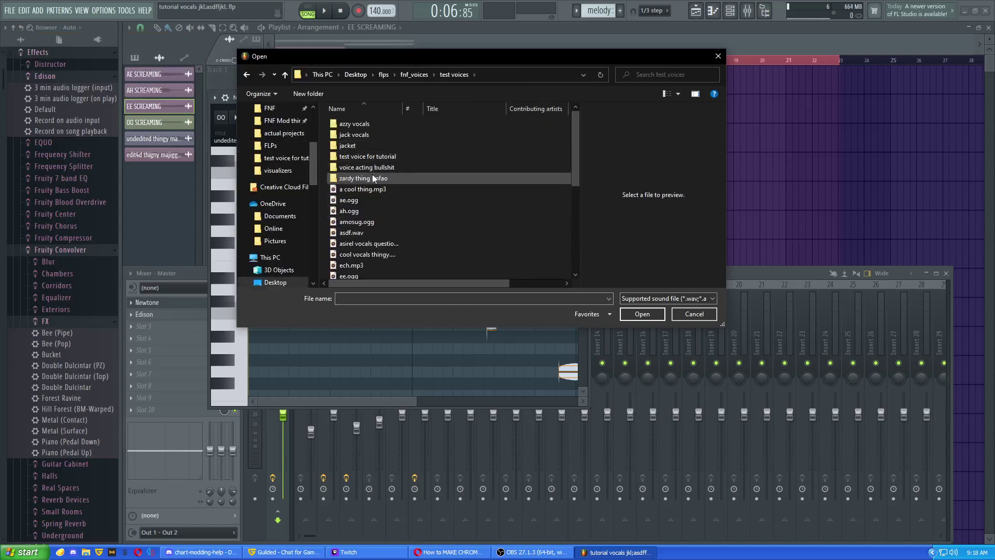
pyautogui.doubleClick(371, 156)
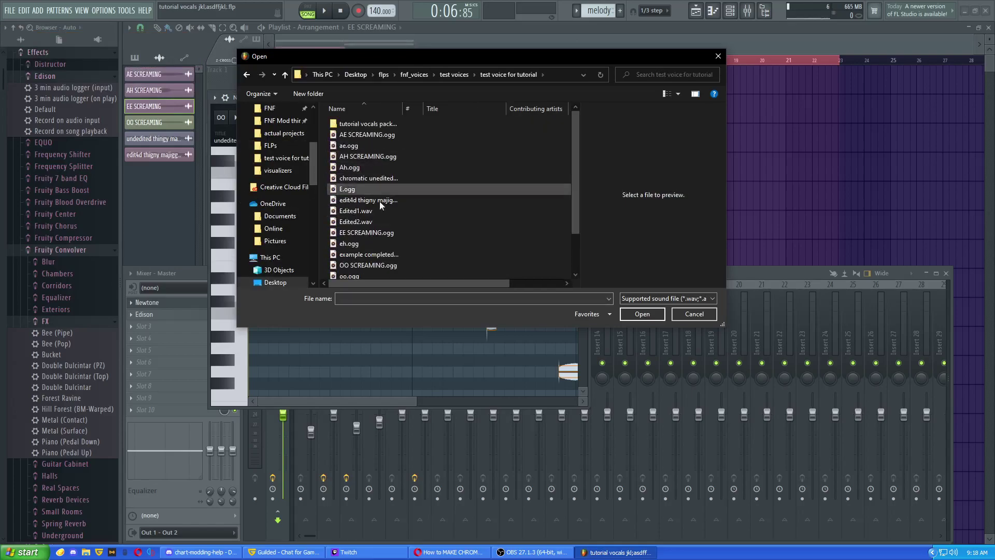
# Load "chromatic unedited.mp3" into Newtone
pyautogui.scroll(-1, 392, 234)
pyautogui.click(392, 235)
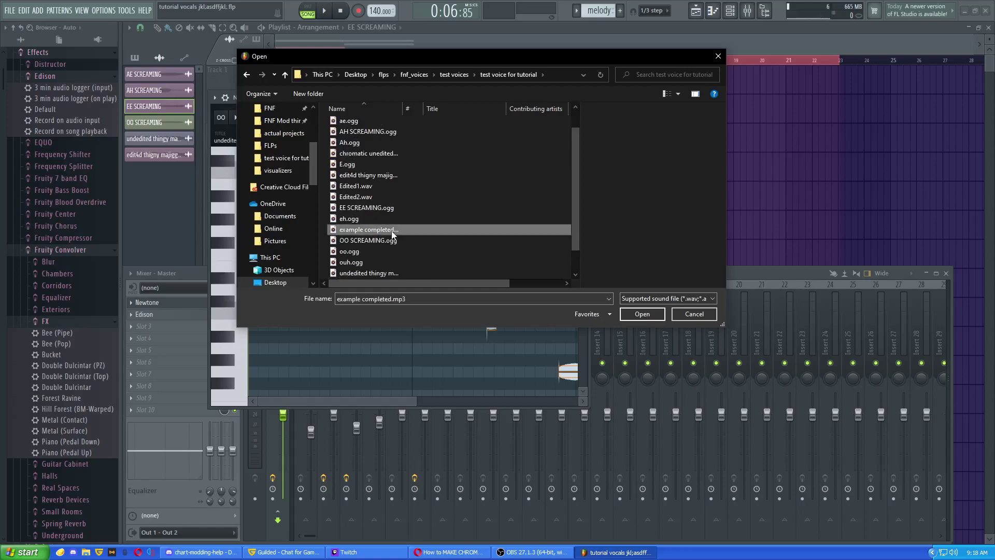
pyautogui.scroll(1, 393, 234)
pyautogui.click(369, 125)
pyautogui.scroll(-1, 369, 150)
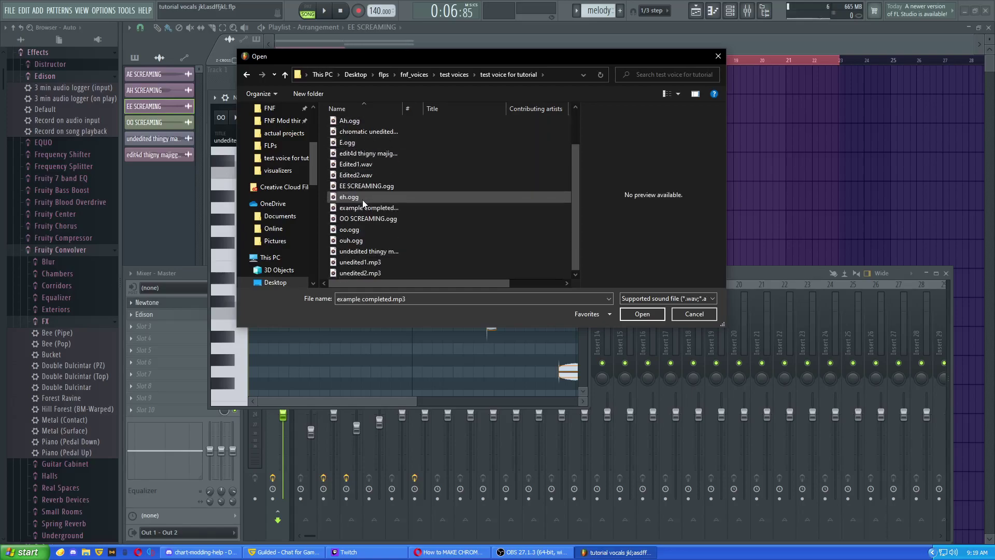
pyautogui.click(353, 163)
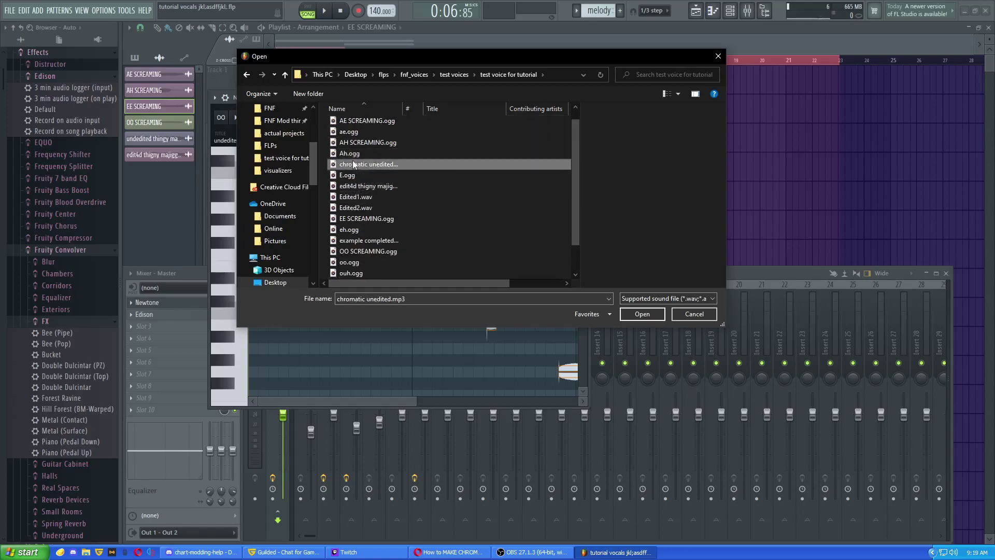
pyautogui.click(630, 313)
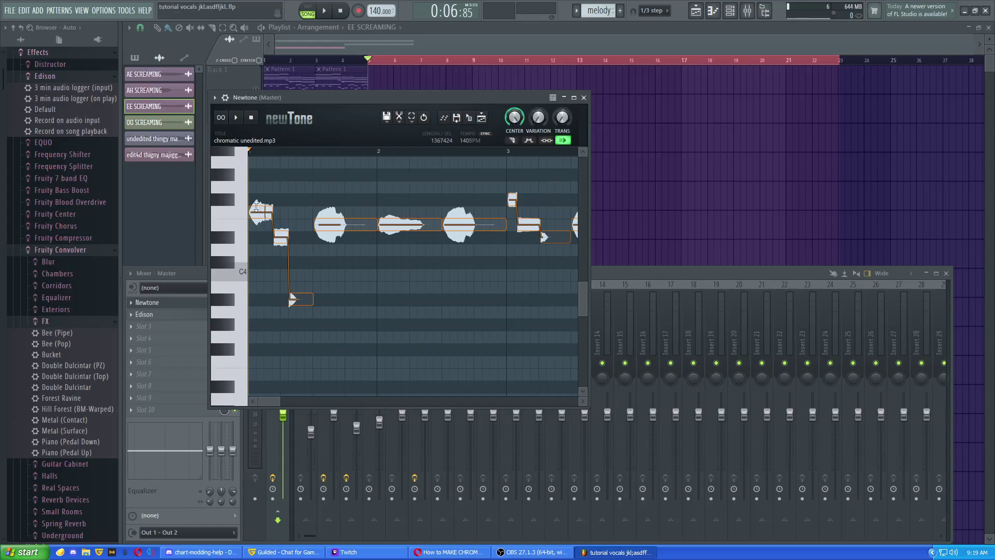
# Lower all slices of the first vocal note in bar 1 to C3
pyautogui.moveTo(582, 308); pyautogui.dragTo(584, 314)
pyautogui.scroll(-4, 501, 353)
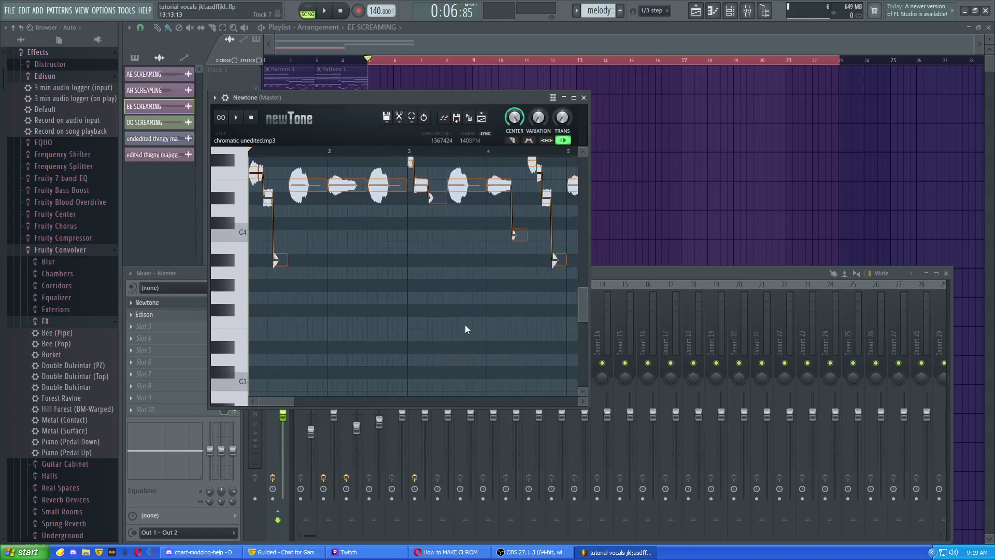
pyautogui.moveTo(255, 168); pyautogui.dragTo(255, 193)
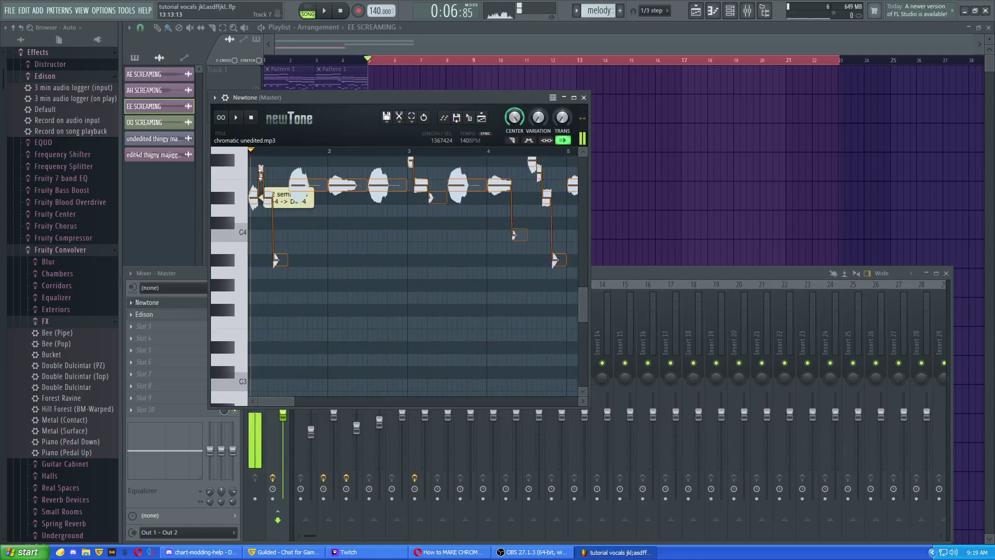
pyautogui.moveTo(285, 261); pyautogui.dragTo(254, 377)
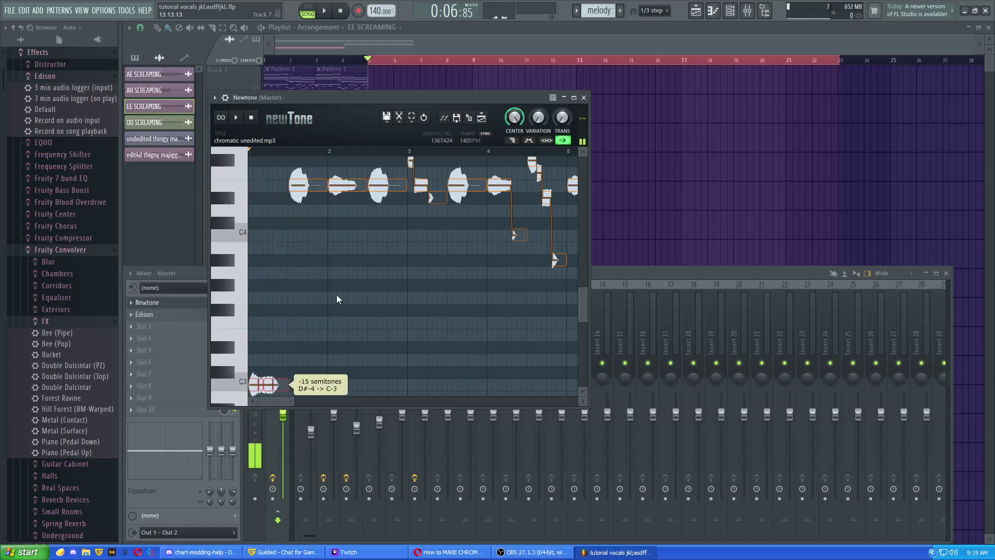
# Pitch the next four vocal notes in ascending semitones to C#3, D3, D#3 and E3
pyautogui.moveTo(311, 185); pyautogui.dragTo(311, 369)
pyautogui.moveTo(358, 205); pyautogui.dragTo(358, 359)
pyautogui.moveTo(392, 187); pyautogui.dragTo(392, 340)
pyautogui.moveTo(410, 161); pyautogui.dragTo(422, 335)
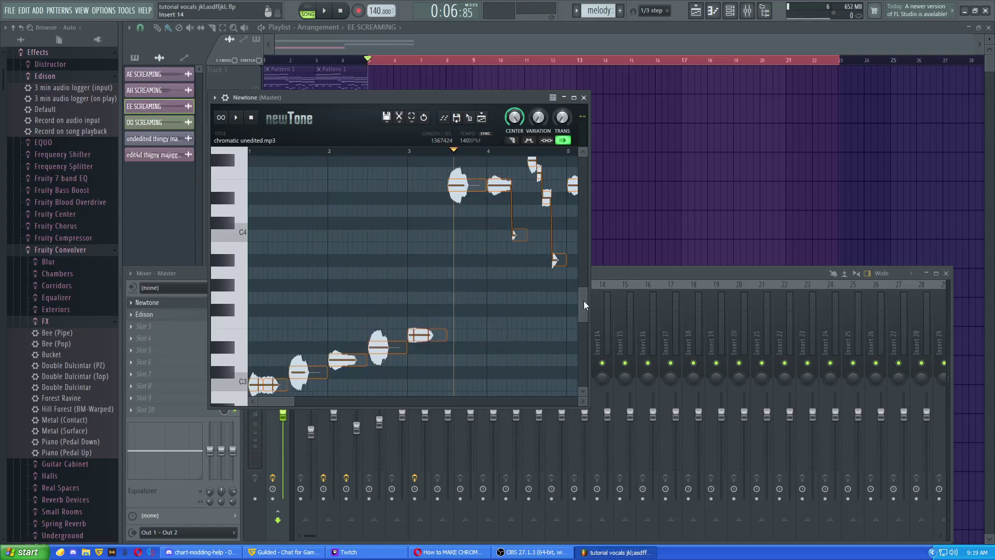
# Enable advanced editing, shift the formant of the E3 note's last slice to about 0.29 st and audition the note
pyautogui.moveTo(583, 303); pyautogui.dragTo(581, 313)
pyautogui.scroll(1, 450, 291)
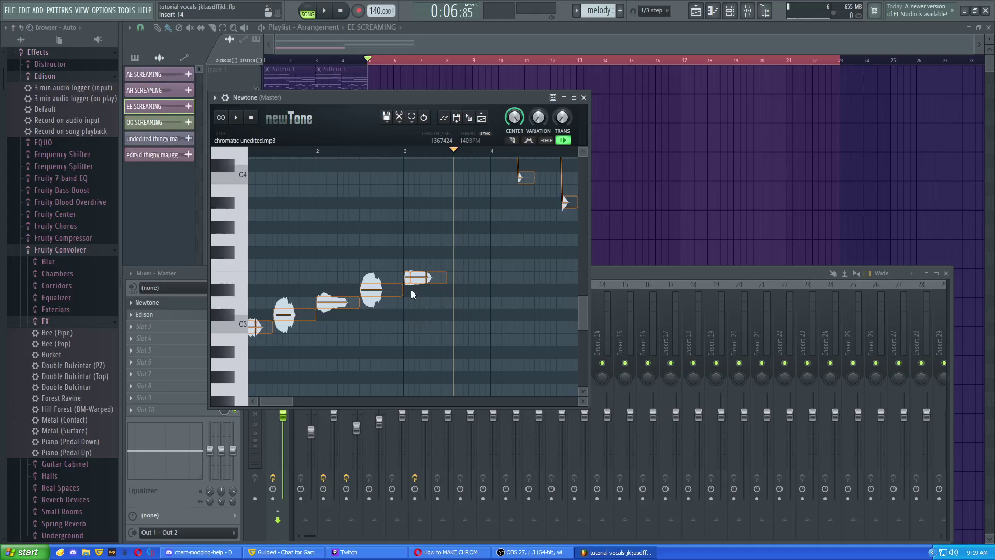
pyautogui.moveTo(469, 232); pyautogui.dragTo(418, 293)
pyautogui.scroll(1, 418, 294)
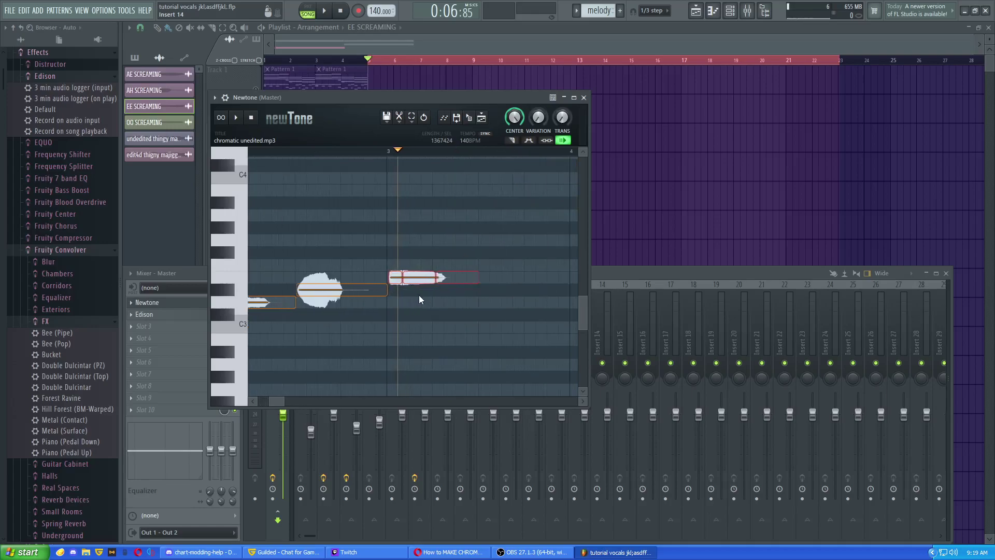
pyautogui.moveTo(490, 265); pyautogui.dragTo(392, 311)
pyautogui.moveTo(540, 189); pyautogui.dragTo(399, 306)
pyautogui.scroll(2, 431, 294)
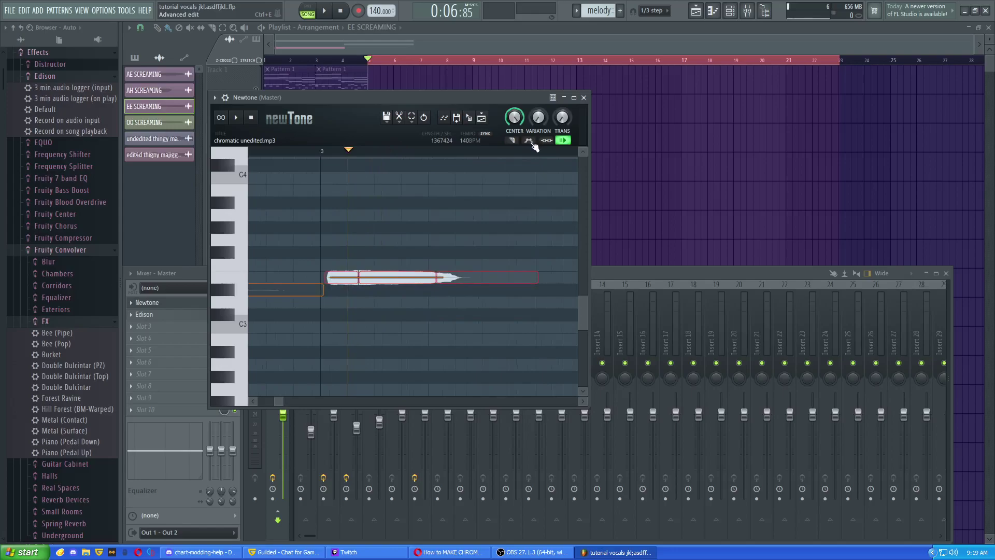
pyautogui.moveTo(470, 287)
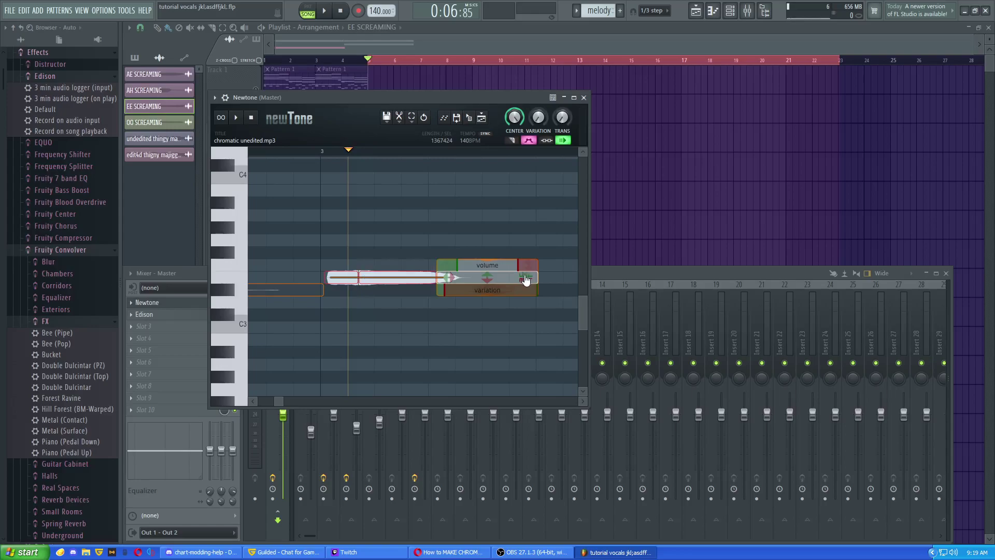
pyautogui.moveTo(523, 279); pyautogui.dragTo(523, 275)
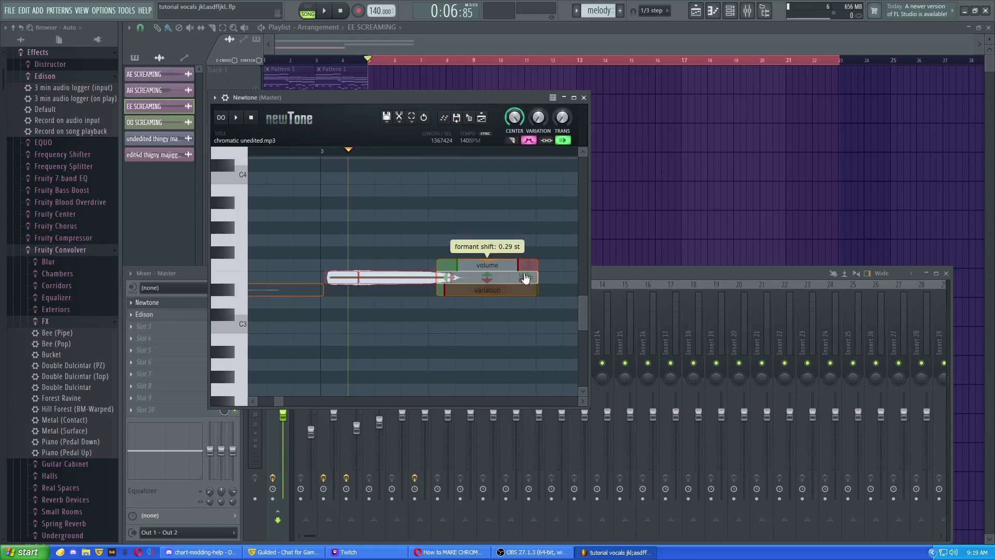
pyautogui.click(340, 149)
pyautogui.moveTo(393, 172); pyautogui.dragTo(378, 172)
# Lower the formant shift of the E3 note's last slice to about -0.25 st and play the note back
pyautogui.moveTo(521, 278)
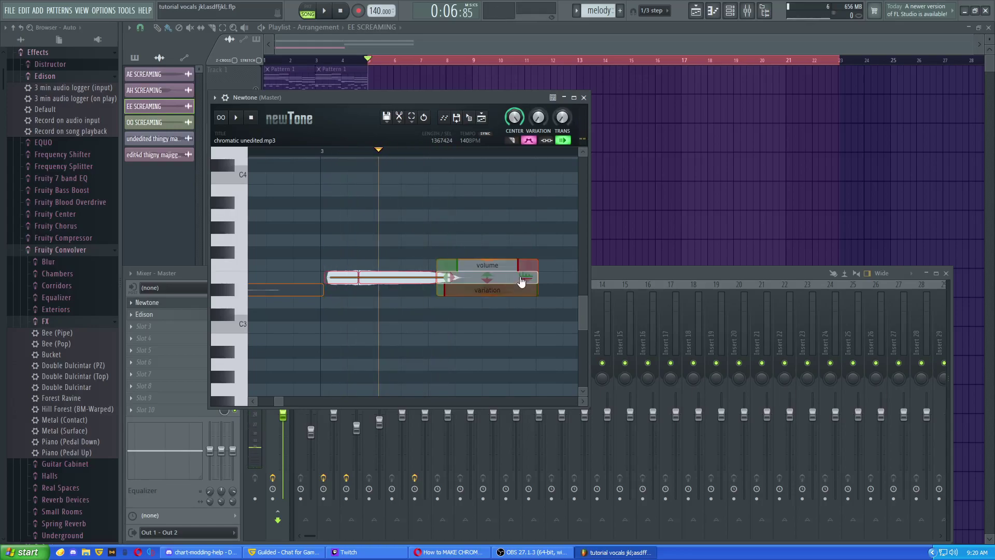
pyautogui.moveTo(521, 279); pyautogui.dragTo(520, 320)
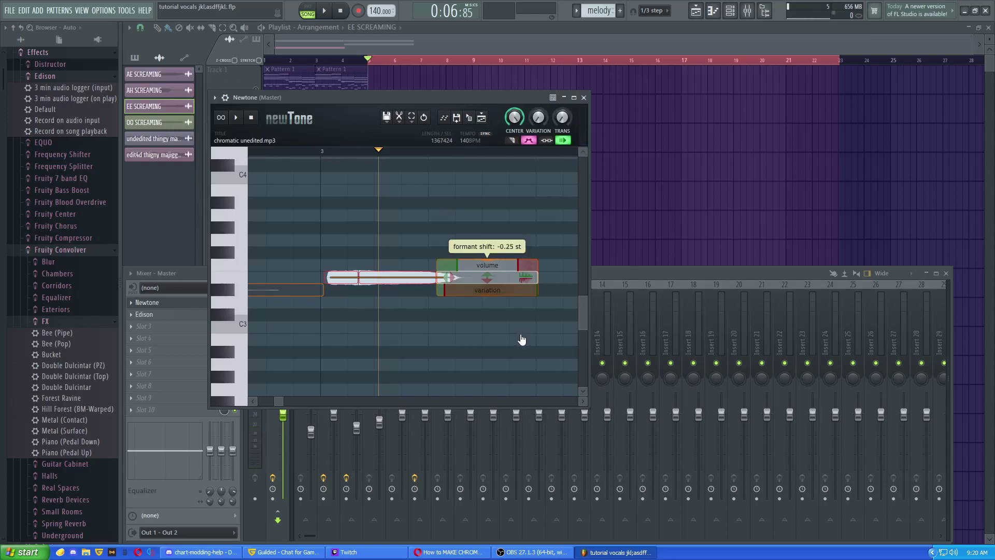
pyautogui.moveTo(371, 149); pyautogui.dragTo(411, 171)
# Turn off advanced editing and pitch the next two vocal notes, around bars 3 and 4, to F3 and F#3
pyautogui.scroll(-5, 499, 310)
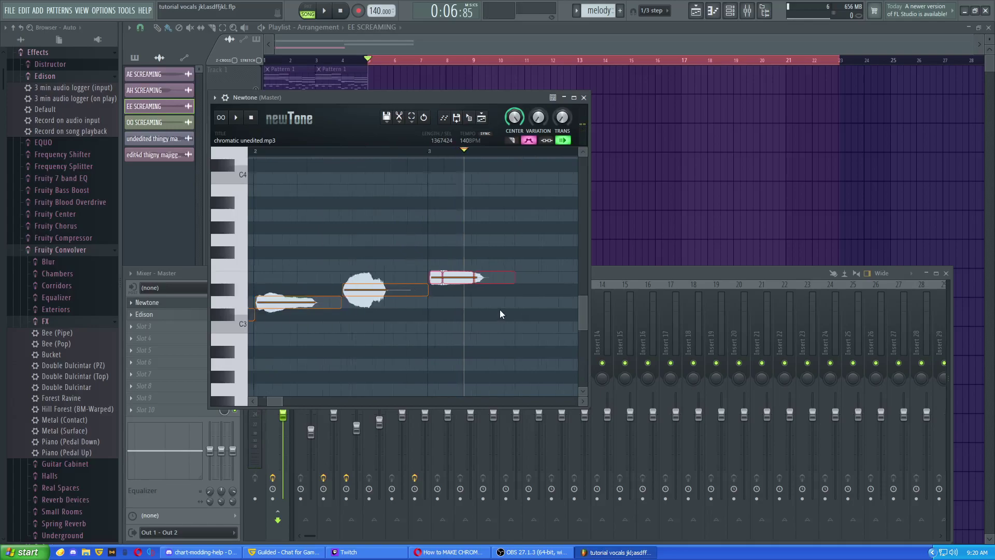
pyautogui.scroll(3, 499, 220)
pyautogui.moveTo(519, 233); pyautogui.dragTo(514, 338)
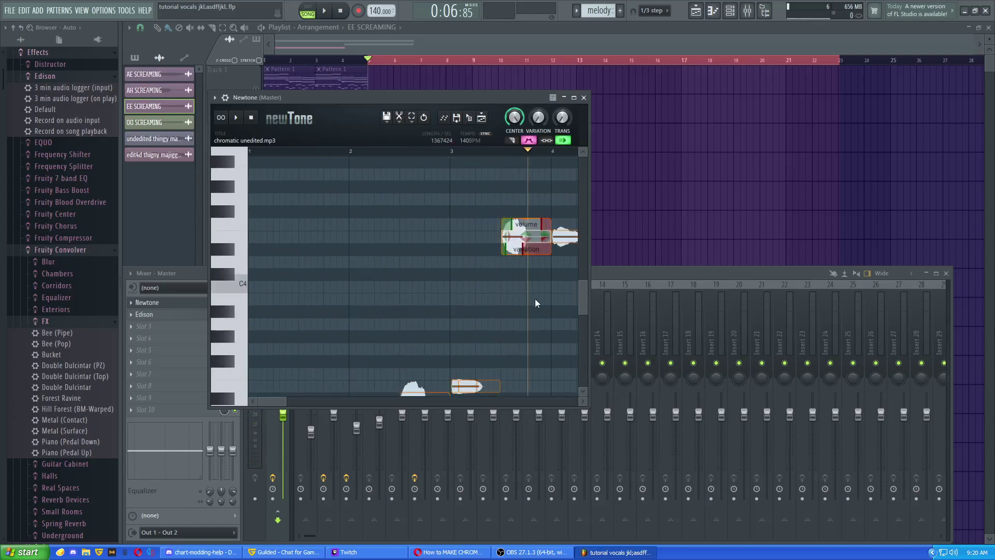
pyautogui.moveTo(533, 235); pyautogui.dragTo(532, 372)
pyautogui.moveTo(271, 402); pyautogui.dragTo(293, 402)
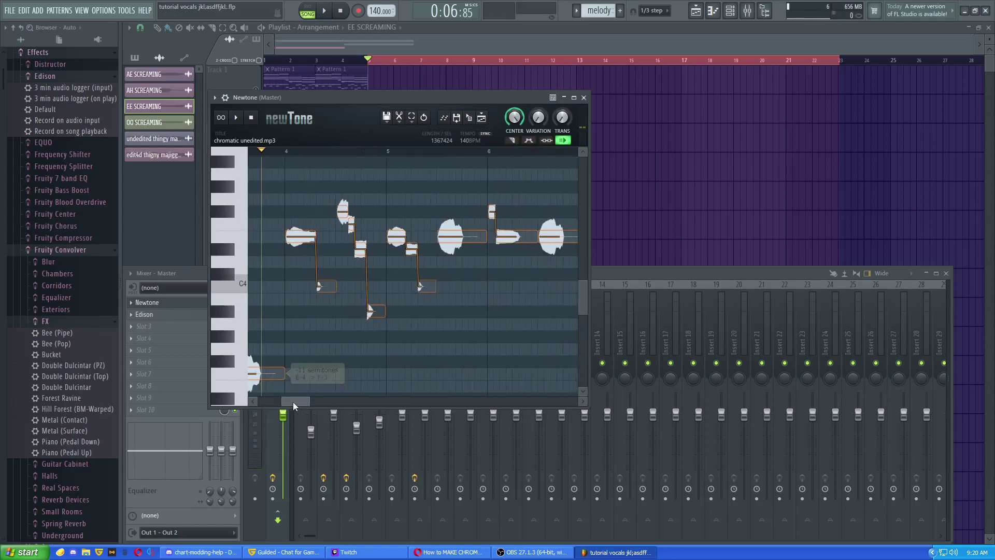
pyautogui.moveTo(302, 229); pyautogui.dragTo(327, 361)
# Bring all four slices of the vocal note in the second half of bar 4 to G3
pyautogui.moveTo(345, 214); pyautogui.dragTo(343, 347)
pyautogui.moveTo(351, 222); pyautogui.dragTo(350, 346)
pyautogui.moveTo(360, 246); pyautogui.dragTo(359, 345)
pyautogui.moveTo(371, 311); pyautogui.dragTo(371, 346)
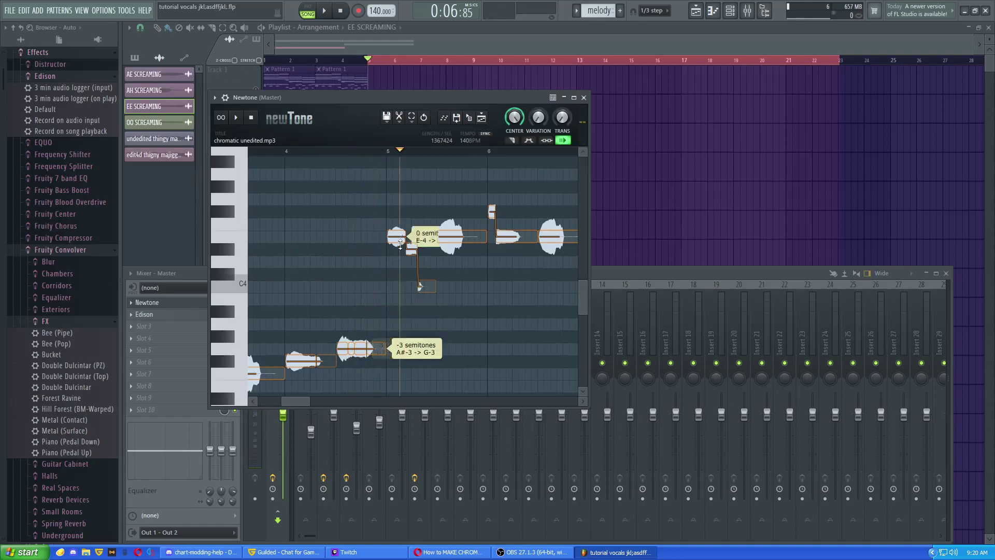
# Pitch the vocal notes from bar 5 to the start of bar 6 to G#3, A3 and A#3
pyautogui.moveTo(401, 240); pyautogui.dragTo(399, 334)
pyautogui.moveTo(411, 249); pyautogui.dragTo(409, 336)
pyautogui.moveTo(450, 236); pyautogui.dragTo(454, 323)
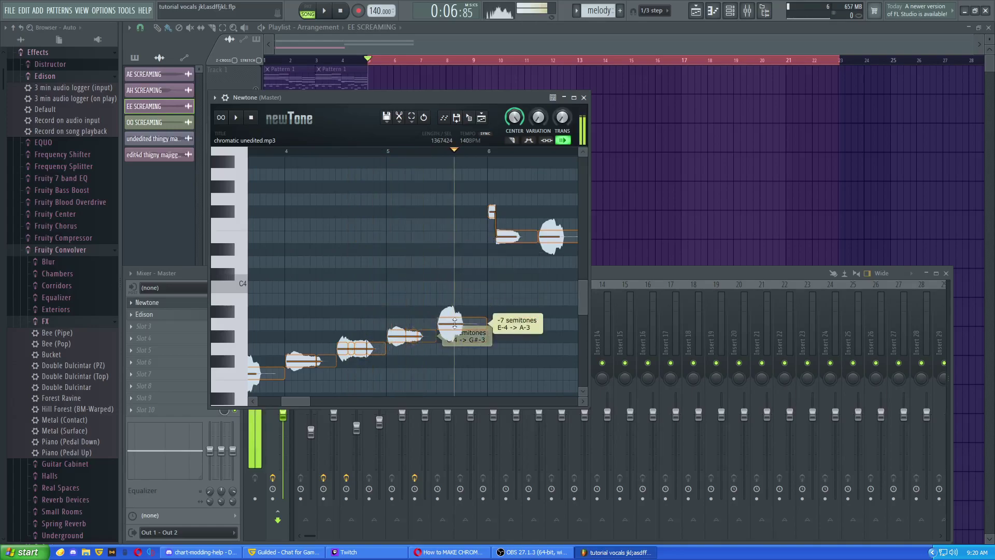
pyautogui.moveTo(492, 212); pyautogui.dragTo(521, 305)
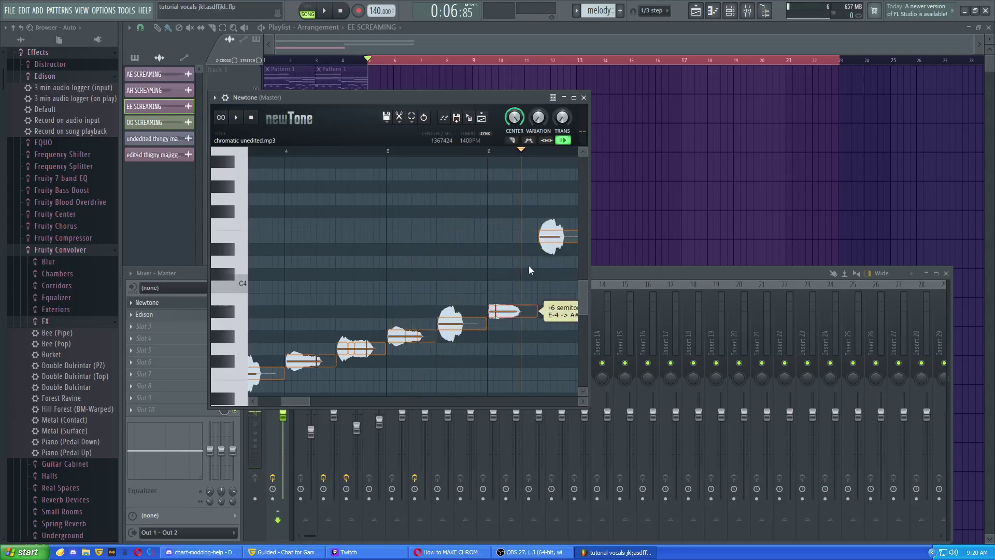
# Pitch the next three vocal notes, from mid bar 6 through bar 7, to B3, C4 and C#4
pyautogui.moveTo(307, 398); pyautogui.dragTo(321, 398)
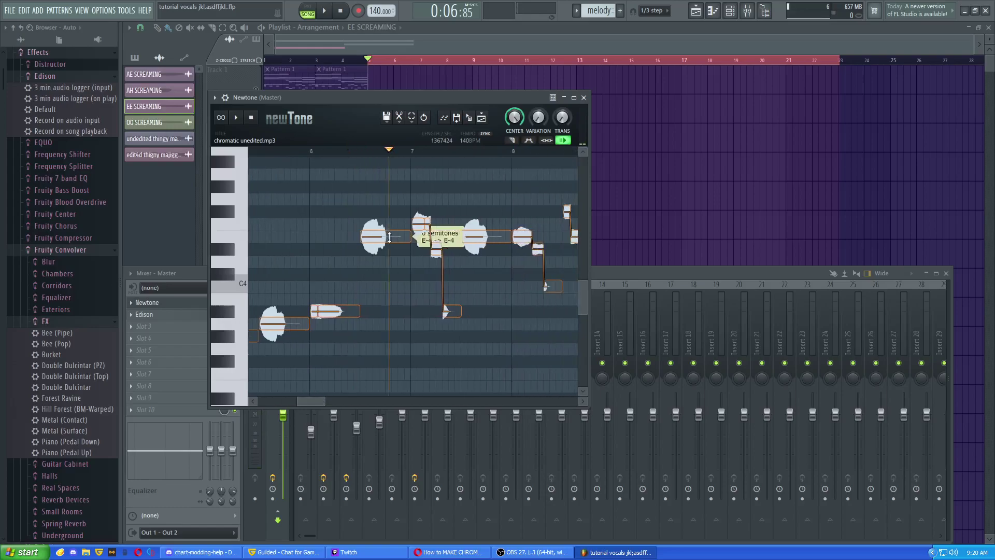
pyautogui.moveTo(389, 234); pyautogui.dragTo(389, 301)
pyautogui.moveTo(435, 248); pyautogui.dragTo(457, 290)
pyautogui.moveTo(475, 253); pyautogui.dragTo(476, 289)
# Align the slices of the two vocal notes in bar 8 to D4 and D#4
pyautogui.moveTo(538, 238); pyautogui.dragTo(543, 263)
pyautogui.hscroll(1, 560, 289)
pyautogui.moveTo(506, 290); pyautogui.dragTo(506, 266)
pyautogui.moveTo(520, 215); pyautogui.dragTo(501, 247)
pyautogui.hscroll(1, 553, 233)
pyautogui.moveTo(533, 239); pyautogui.dragTo(498, 249)
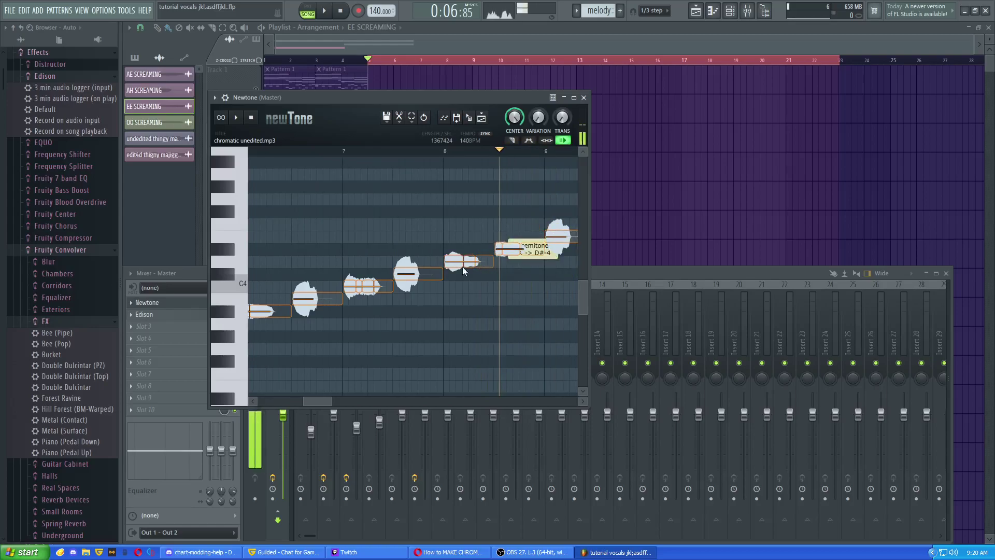
# Pitch the three vocal notes following the E4 note at bar 9 to F4, F#4 and G4
pyautogui.click(341, 395)
pyautogui.moveTo(331, 399)
pyautogui.mouseDown()
pyautogui.moveTo(354, 396)
pyautogui.moveTo(317, 398)
pyautogui.moveTo(352, 399)
pyautogui.moveTo(344, 393)
pyautogui.mouseUp()
pyautogui.scroll(3, 346, 237)
pyautogui.click(263, 154)
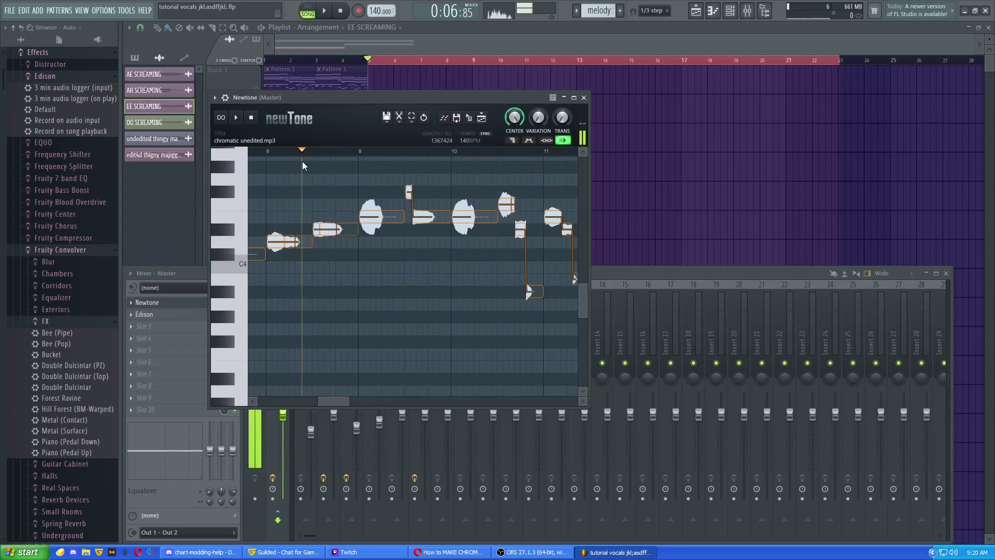
pyautogui.moveTo(408, 190); pyautogui.dragTo(507, 178)
pyautogui.moveTo(521, 228); pyautogui.dragTo(529, 189)
pyautogui.moveTo(528, 289); pyautogui.dragTo(533, 179)
pyautogui.click(536, 293)
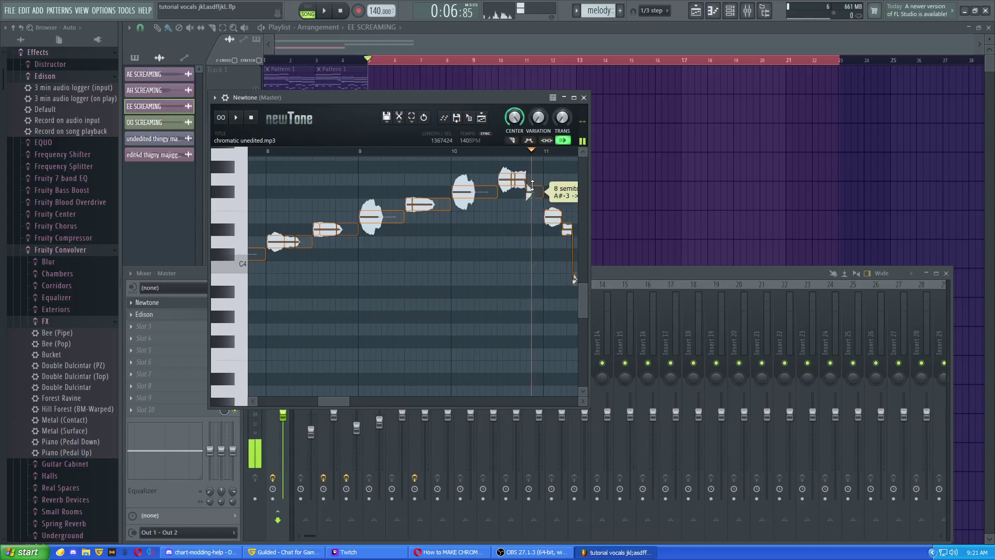
# Raise all slices of the vocal note at the start of bar 11 to G#4
pyautogui.moveTo(342, 399); pyautogui.dragTo(361, 399)
pyautogui.moveTo(343, 217); pyautogui.dragTo(341, 167)
pyautogui.scroll(3, 362, 243)
pyautogui.moveTo(355, 337); pyautogui.dragTo(357, 276)
pyautogui.moveTo(372, 387); pyautogui.dragTo(376, 259)
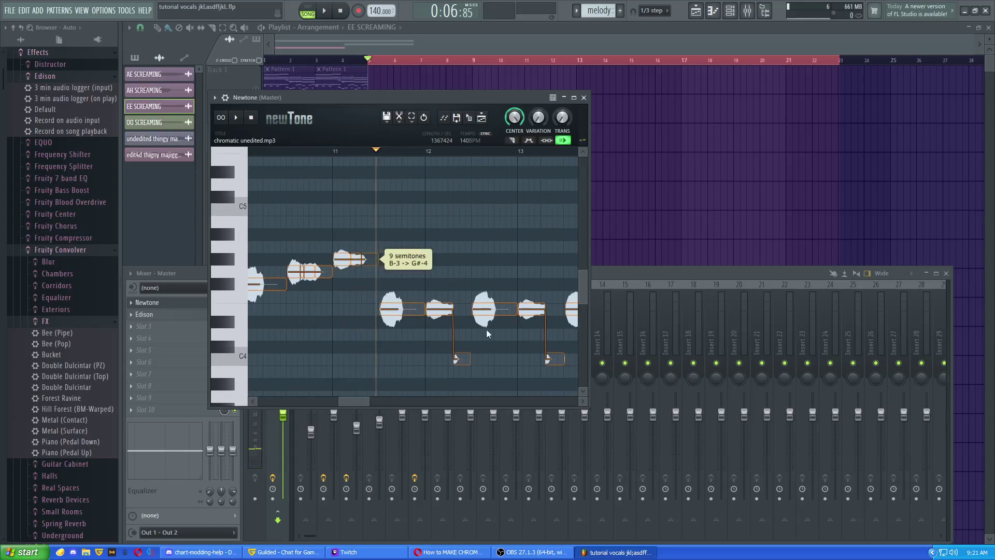
# Raise the low stray slices of the vocal notes from bar 12 onward to E4
pyautogui.moveTo(477, 330); pyautogui.dragTo(327, 318)
pyautogui.scroll(-2, 327, 318)
pyautogui.moveTo(362, 356); pyautogui.dragTo(450, 331)
pyautogui.moveTo(297, 285); pyautogui.dragTo(473, 314)
pyautogui.moveTo(404, 280); pyautogui.dragTo(409, 229)
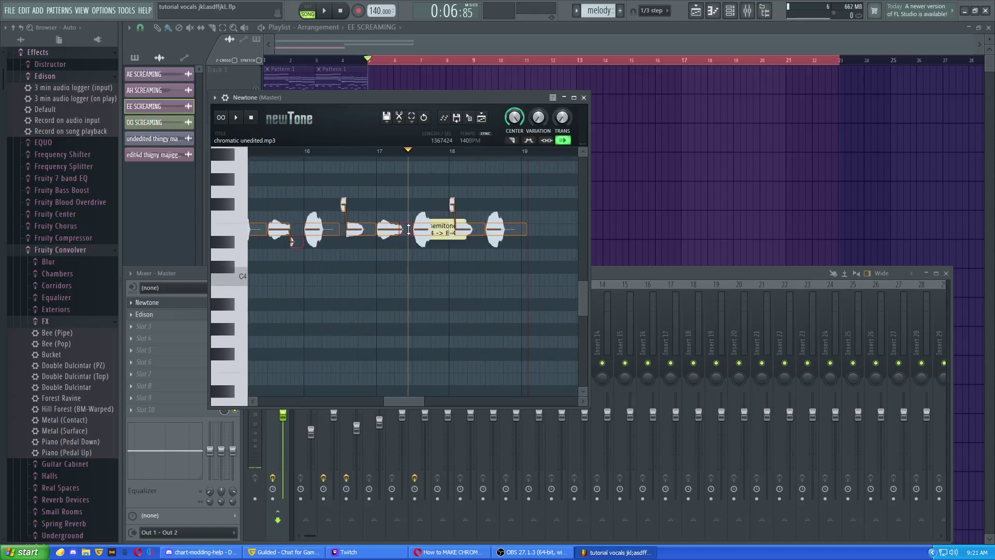
pyautogui.moveTo(392, 400); pyautogui.dragTo(350, 398)
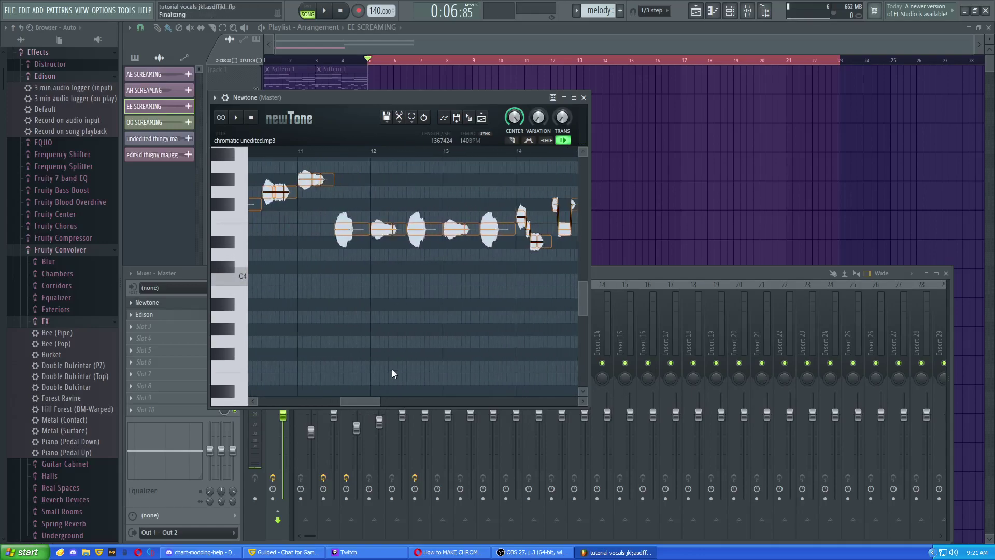
# Pitch the five vocal notes following the G#4 note, from mid bar 11 through bar 13, to A4, A#4, B4, C5 and C#5
pyautogui.scroll(3, 390, 371)
pyautogui.moveTo(335, 330); pyautogui.dragTo(335, 266)
pyautogui.moveTo(402, 317); pyautogui.dragTo(404, 243)
pyautogui.moveTo(431, 313); pyautogui.dragTo(432, 226)
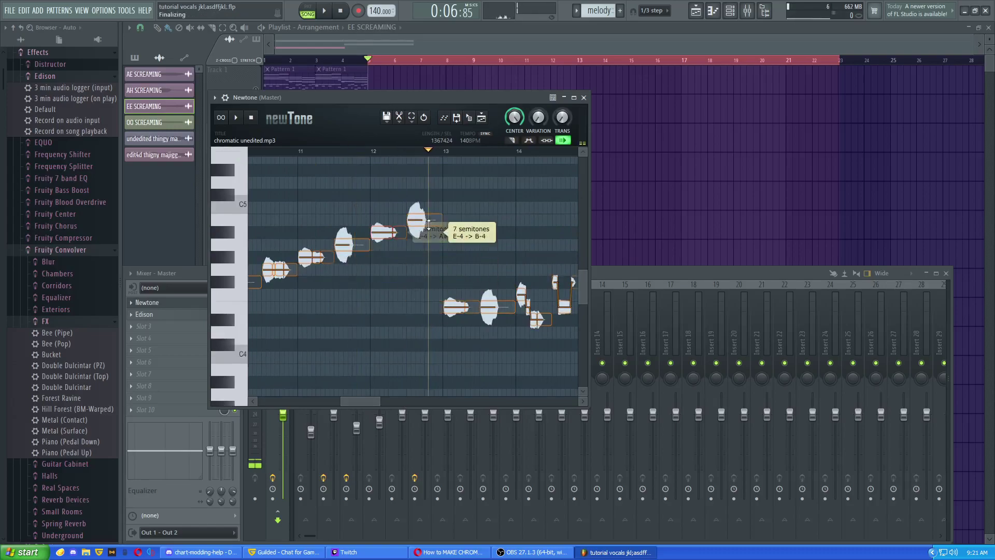
pyautogui.moveTo(473, 307); pyautogui.dragTo(466, 208)
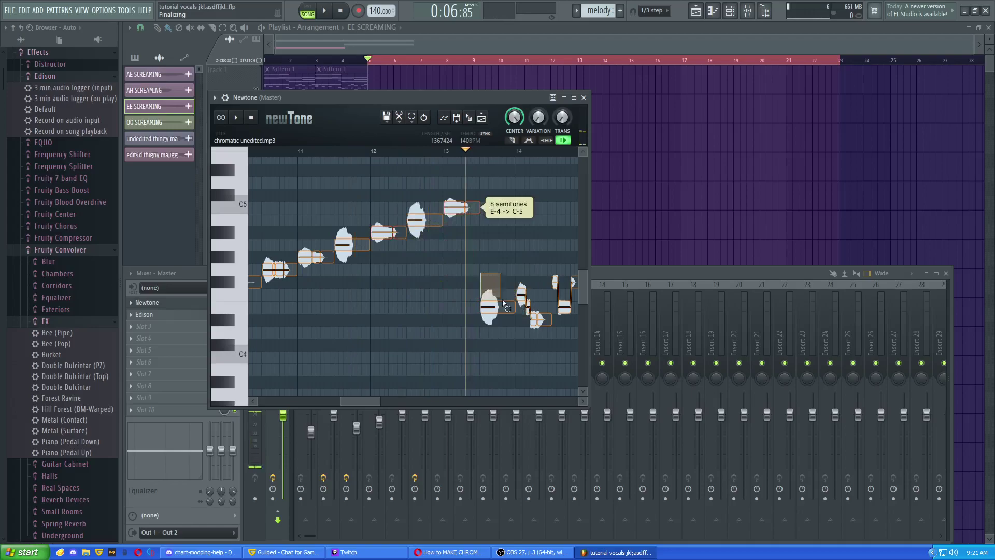
pyautogui.moveTo(500, 301); pyautogui.dragTo(499, 195)
# Align the slices of the vocal note at bar 14 and pitch it to D5, resetting the preceding note to C#5
pyautogui.click(532, 310)
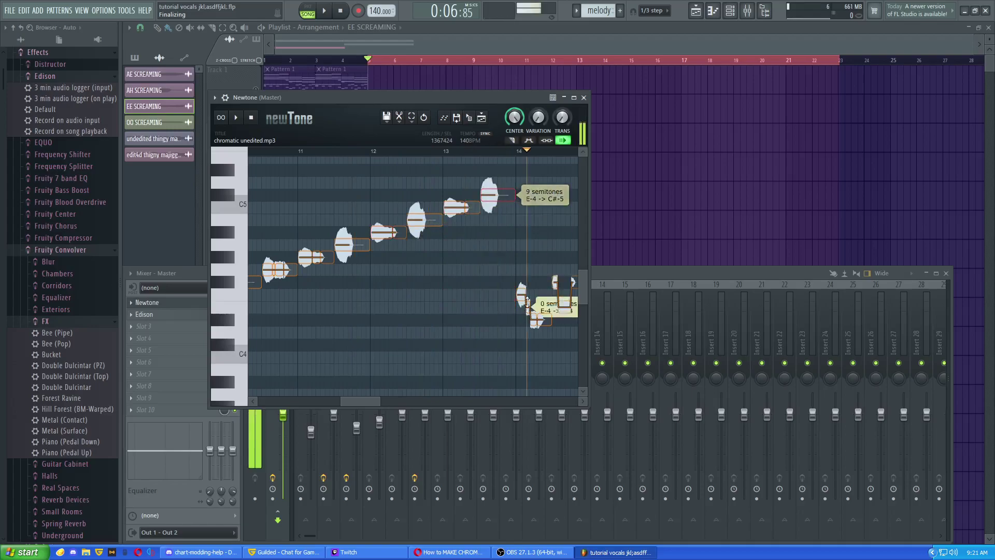
pyautogui.moveTo(548, 318); pyautogui.dragTo(544, 293)
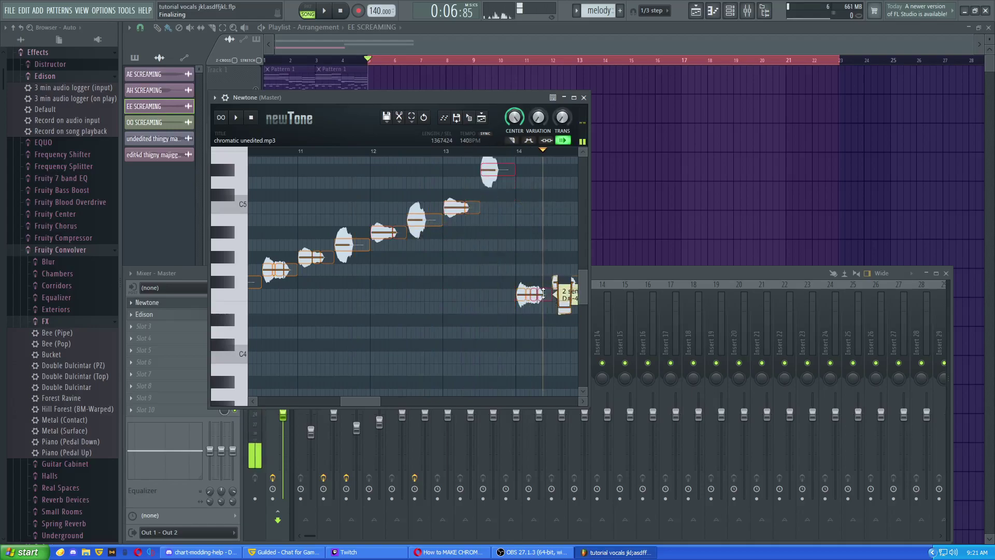
pyautogui.click(503, 199)
pyautogui.moveTo(503, 199)
pyautogui.mouseDown()
pyautogui.moveTo(500, 206)
pyautogui.moveTo(501, 196)
pyautogui.mouseUp()
pyautogui.moveTo(496, 151); pyautogui.dragTo(518, 197)
pyautogui.moveTo(505, 255); pyautogui.dragTo(547, 177)
# Pitch the next three vocal notes, from mid bar 14 through bar 15, to D#5, E5 and F5 with their slices aligned
pyautogui.moveTo(361, 400); pyautogui.dragTo(389, 396)
pyautogui.click(386, 246)
pyautogui.scroll(2, 386, 246)
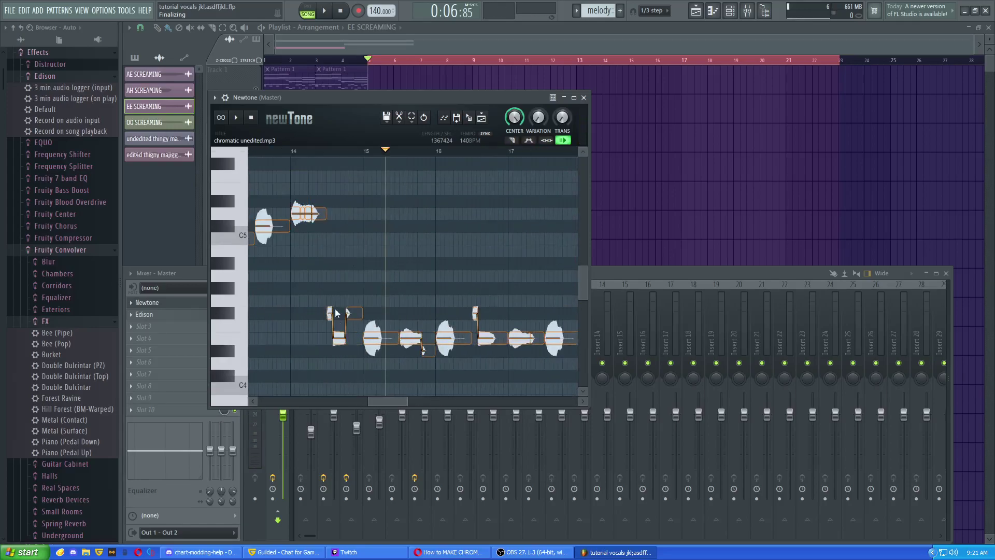
pyautogui.moveTo(338, 340); pyautogui.dragTo(353, 200)
pyautogui.moveTo(372, 338); pyautogui.dragTo(373, 188)
pyautogui.moveTo(413, 344); pyautogui.dragTo(435, 184)
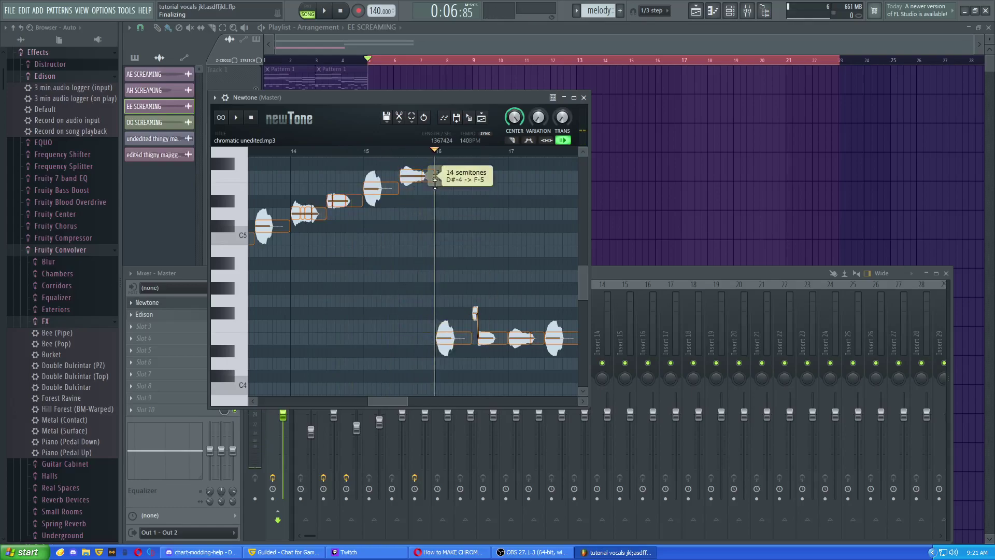
# Pitch the two vocal notes in bar 16 to F#5 and G5, and the note at bar 17 to G#5
pyautogui.moveTo(458, 333); pyautogui.dragTo(458, 169)
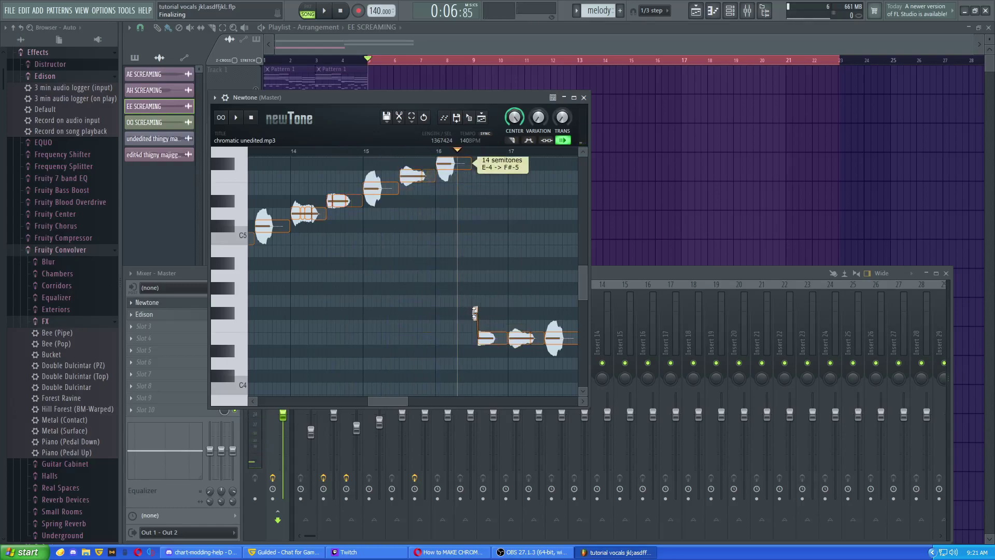
pyautogui.moveTo(479, 335); pyautogui.dragTo(467, 271)
pyautogui.moveTo(397, 398); pyautogui.dragTo(409, 402)
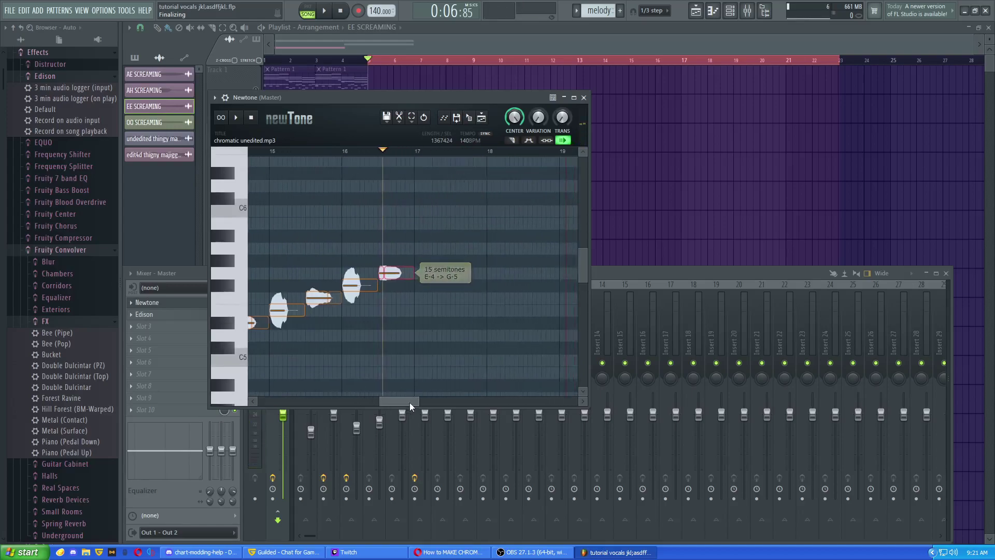
pyautogui.scroll(-3, 467, 331)
pyautogui.moveTo(437, 372); pyautogui.dragTo(437, 371)
pyautogui.moveTo(436, 363)
pyautogui.mouseDown()
pyautogui.moveTo(442, 310)
pyautogui.moveTo(444, 361)
pyautogui.mouseUp()
pyautogui.moveTo(399, 336); pyautogui.dragTo(433, 172)
# Raise the last three vocal notes, from mid bar 17 through bar 18, to continue the chromatic scale above G#5
pyautogui.moveTo(422, 295); pyautogui.dragTo(547, 385)
pyautogui.moveTo(550, 348); pyautogui.dragTo(562, 161)
pyautogui.hscroll(3, 562, 162)
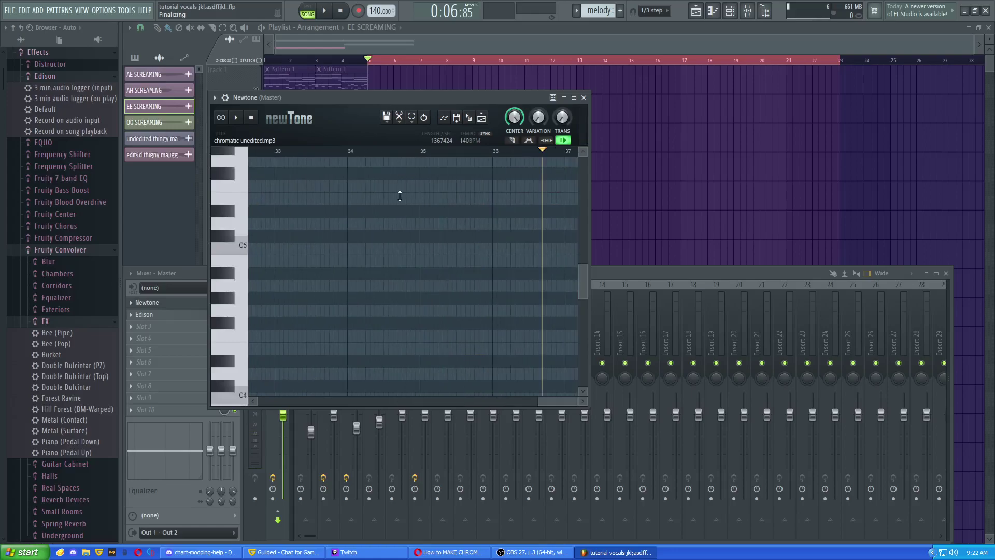
pyautogui.moveTo(542, 401); pyautogui.dragTo(391, 401)
pyautogui.scroll(4, 428, 308)
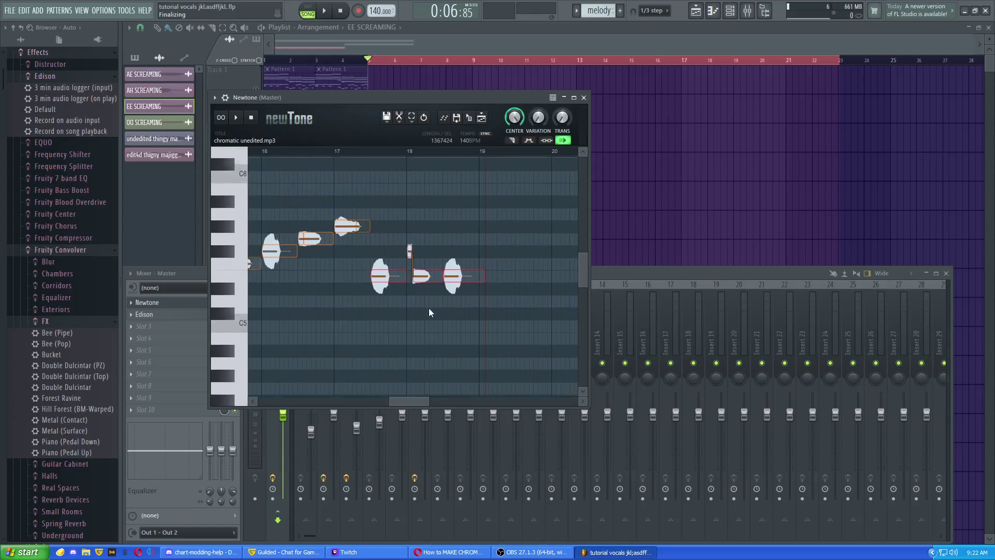
pyautogui.moveTo(429, 306); pyautogui.dragTo(454, 219)
pyautogui.scroll(-5, 514, 296)
pyautogui.scroll(-3, 502, 306)
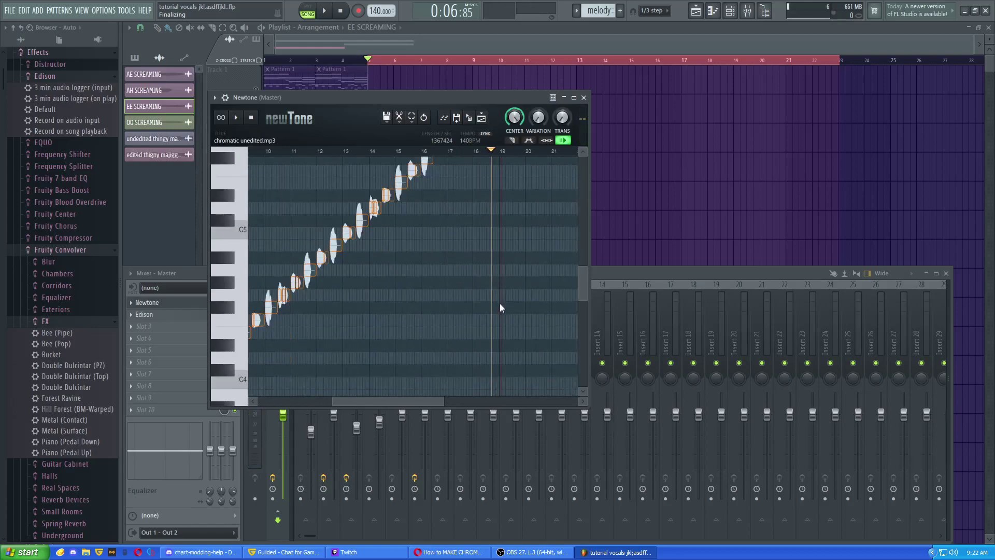
pyautogui.click(173, 313)
pyautogui.click(365, 223)
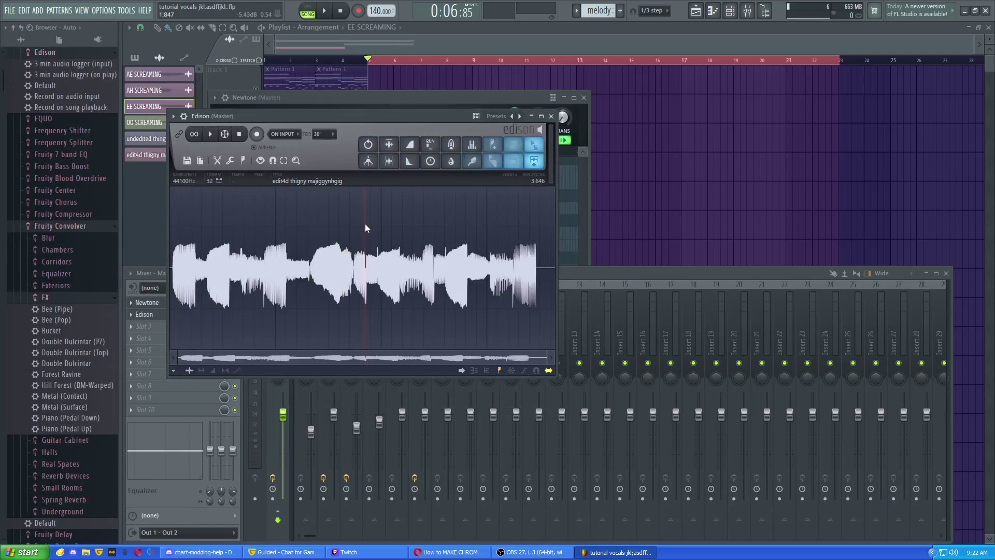
pyautogui.doubleClick(364, 228)
pyautogui.moveTo(361, 114); pyautogui.dragTo(679, 115)
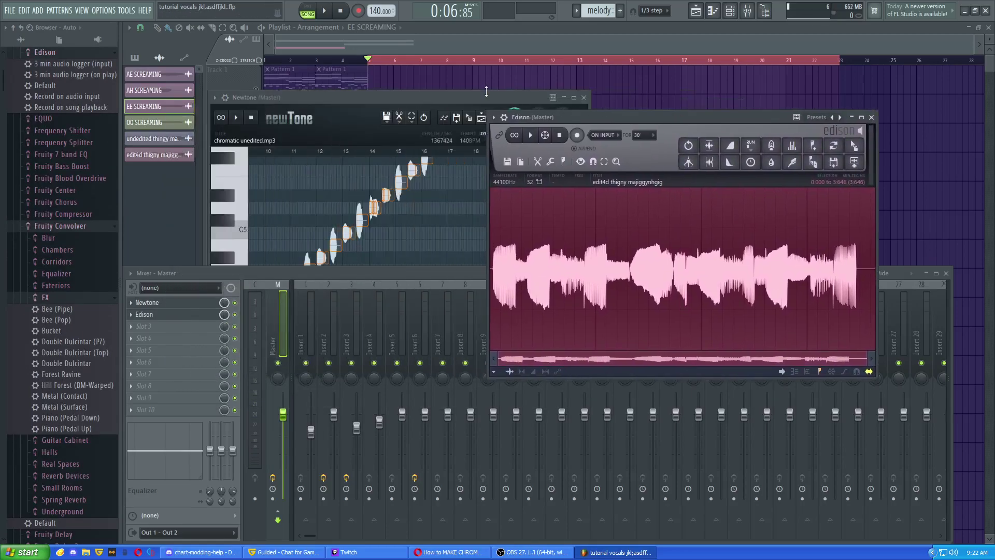
# Save the pitched Newtone sample as chromatic edited.wav in the test voice for tutorial folder and close Newtone
pyautogui.click(370, 107)
pyautogui.click(386, 117)
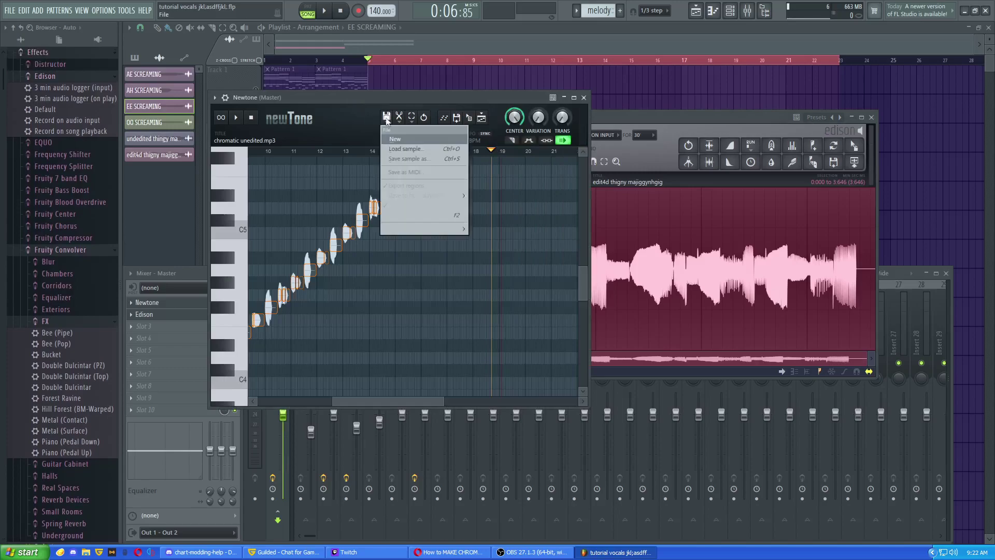
pyautogui.click(407, 159)
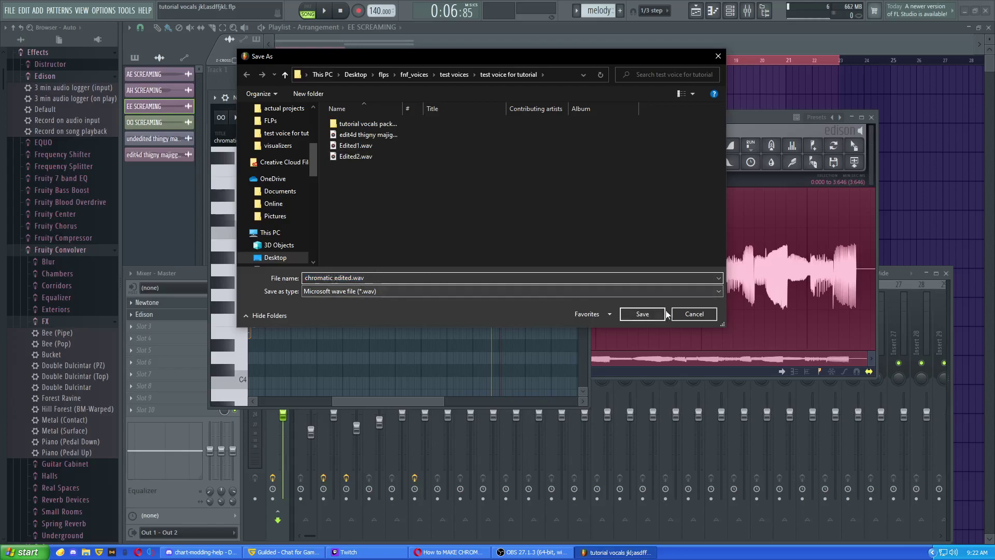
pyautogui.click(641, 314)
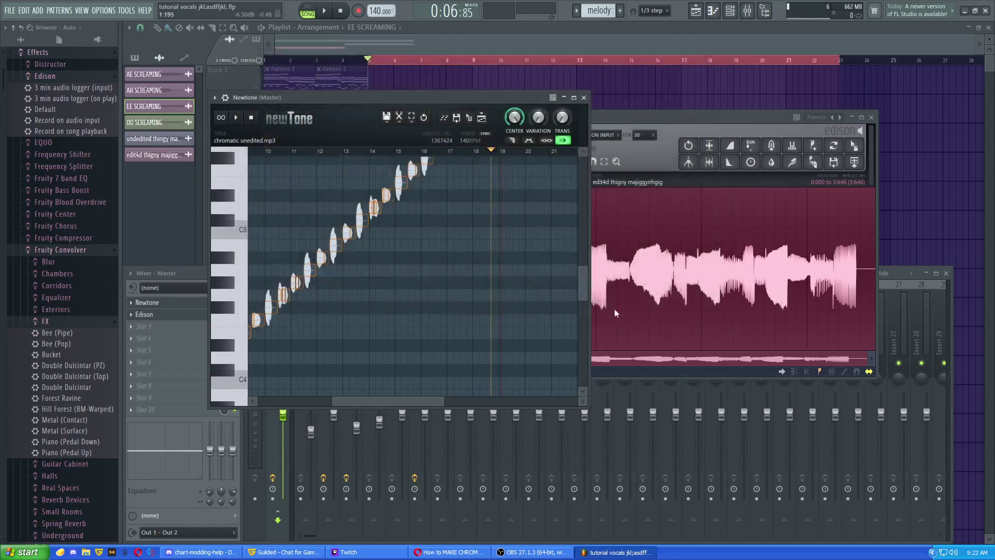
pyautogui.click(584, 98)
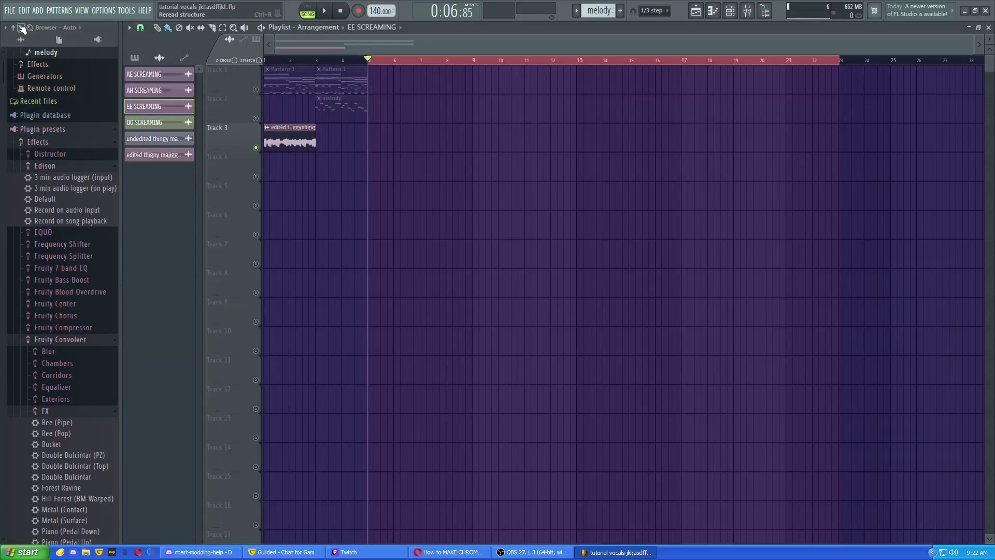
# Place the chromatic edited sample from the test voice for tutorial folder on Track 4 at bar 5 of the playlist
pyautogui.click(115, 129)
pyautogui.click(114, 156)
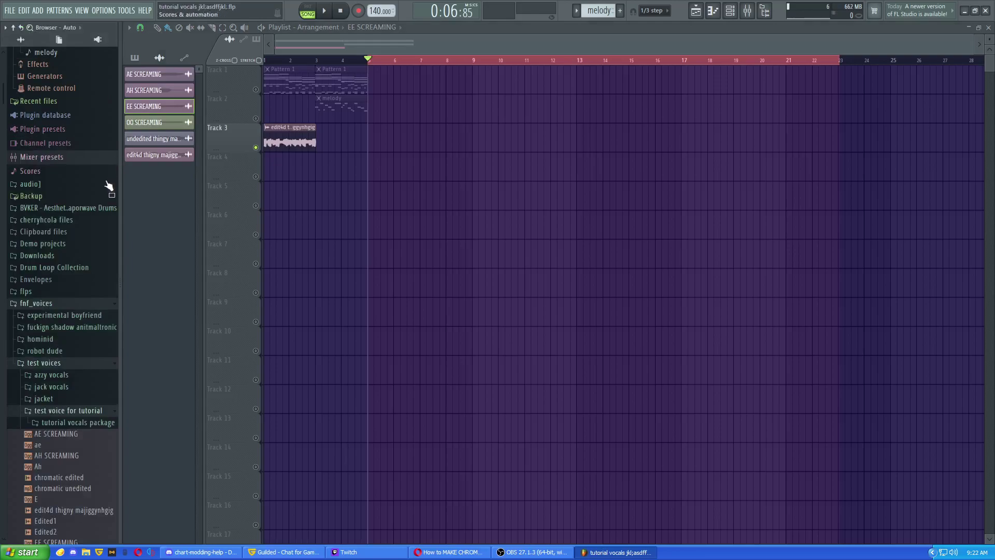
pyautogui.scroll(-6, 85, 422)
pyautogui.scroll(1, 78, 399)
pyautogui.moveTo(58, 151); pyautogui.dragTo(361, 163)
# Play the start of the chromatic edited clip and delete the clip from Track 4
pyautogui.press('space')
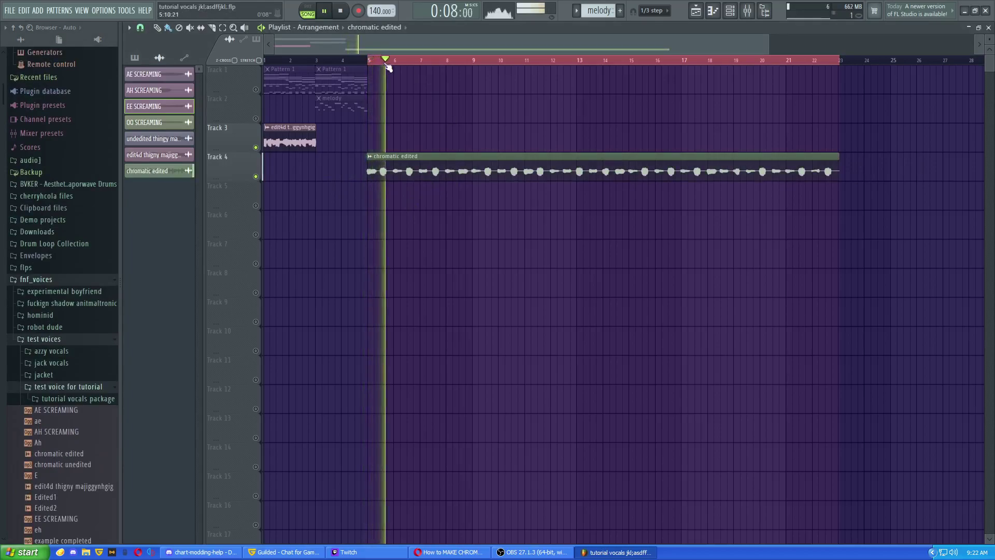
pyautogui.press('space')
pyautogui.rightClick(497, 165)
pyautogui.rightClick(497, 166)
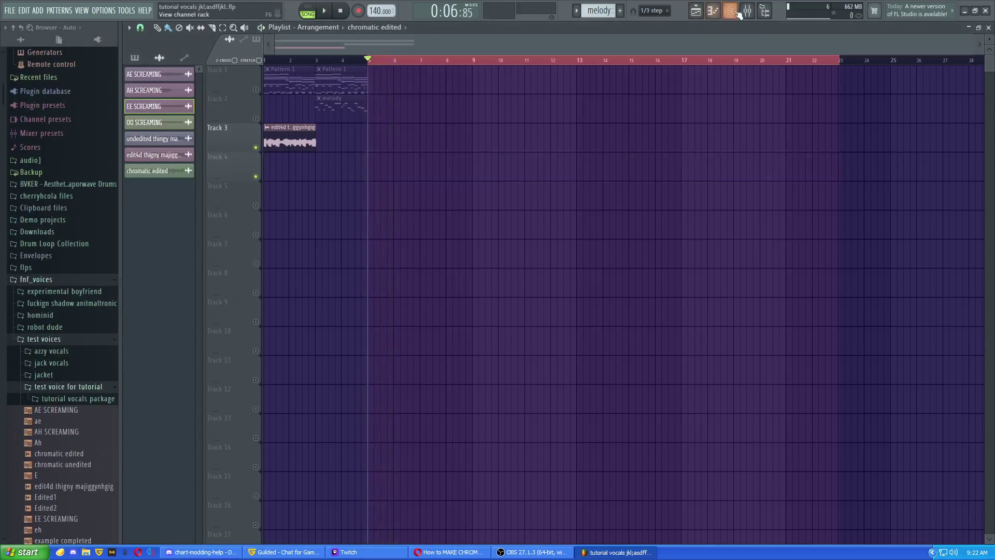
# Show all channels in the channel rack and add a new Slicex channel
pyautogui.click(730, 10)
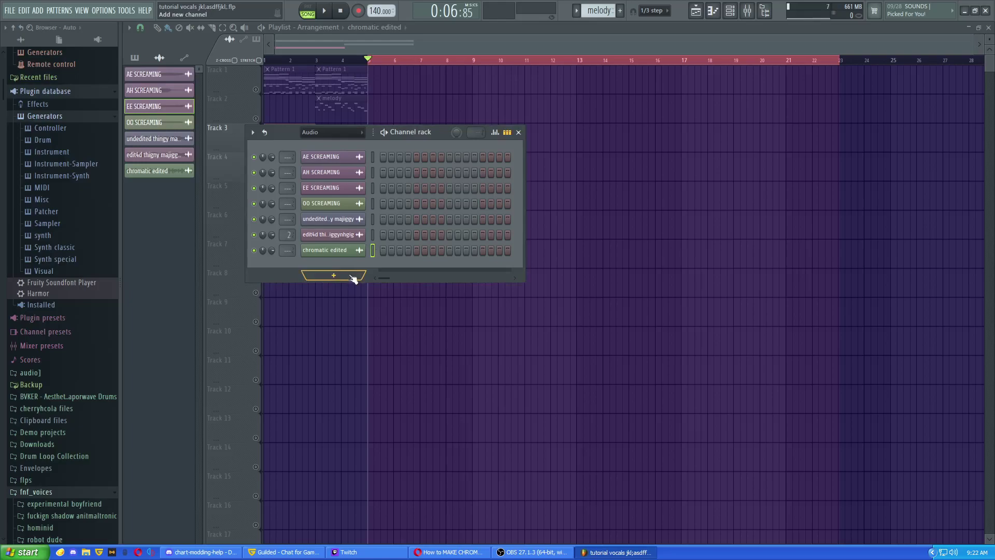
pyautogui.click(363, 124)
pyautogui.rightClick(365, 127)
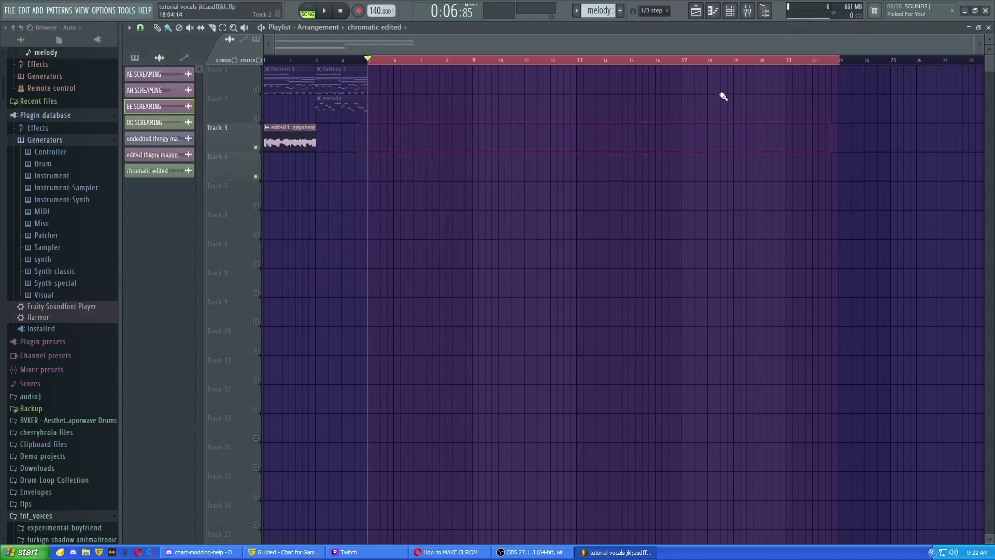
pyautogui.click(740, 13)
pyautogui.click(342, 132)
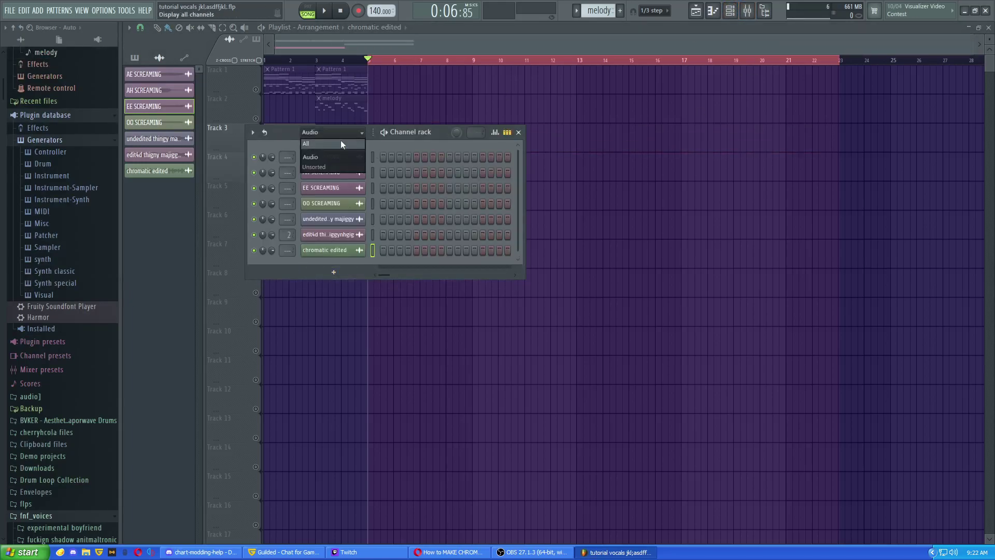
pyautogui.click(343, 142)
pyautogui.click(333, 366)
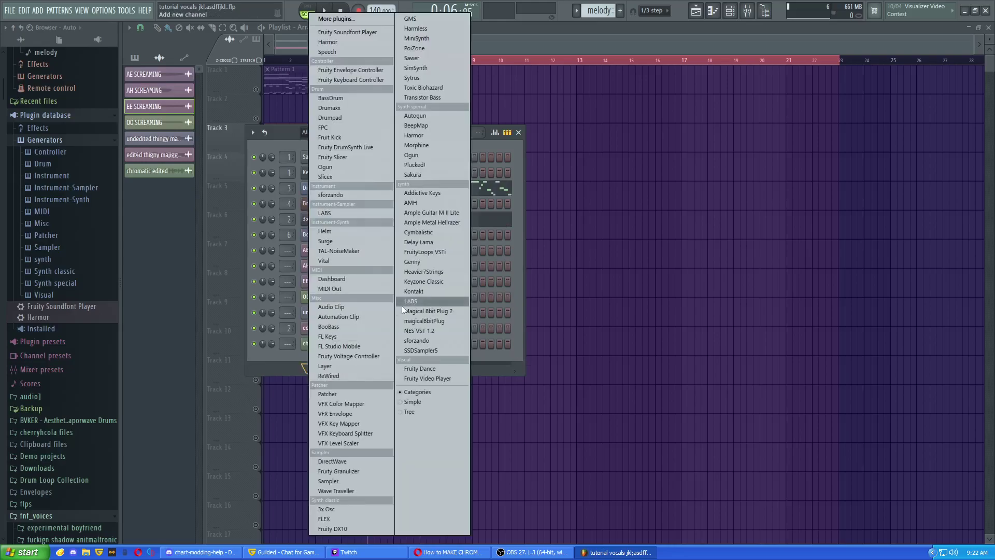
pyautogui.click(344, 175)
pyautogui.moveTo(377, 107); pyautogui.dragTo(440, 74)
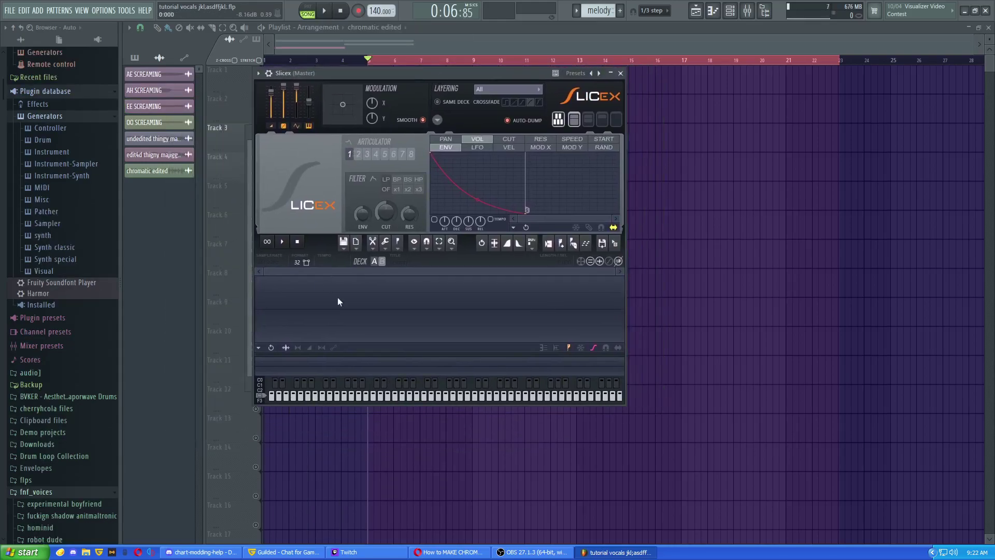
# Load the chromatic edited sample into Slicex and slice it with Dull auto-slicing
pyautogui.scroll(-12, 57, 191)
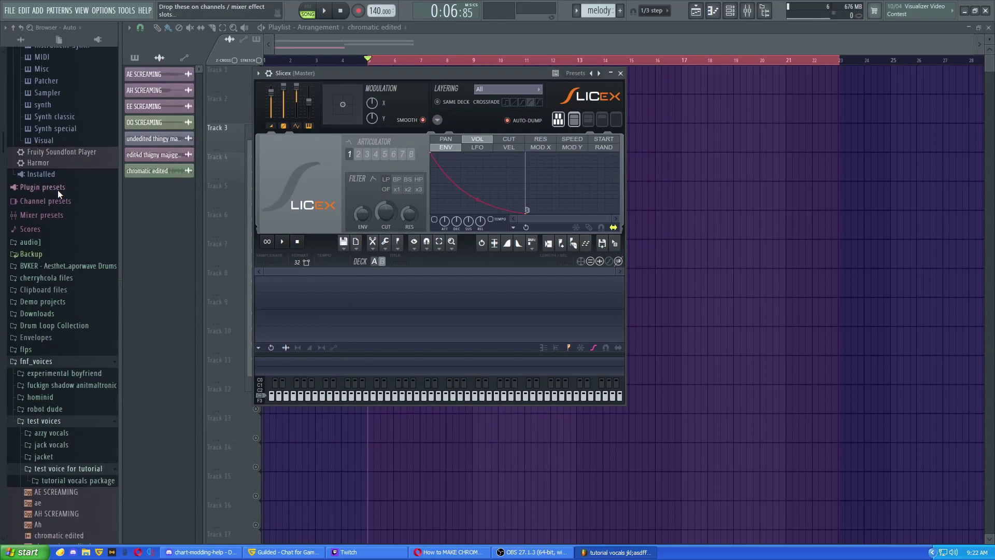
pyautogui.moveTo(37, 193); pyautogui.dragTo(330, 301)
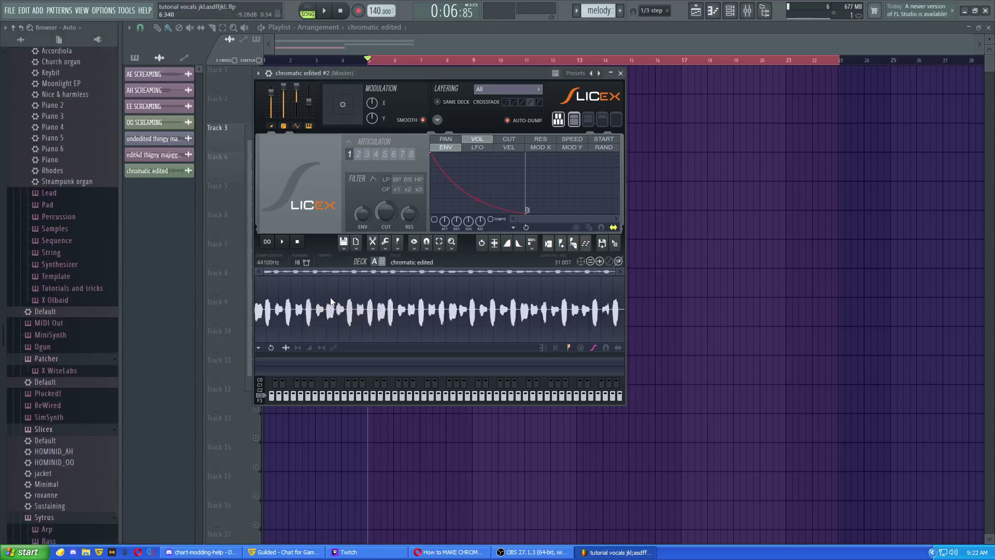
pyautogui.click(401, 249)
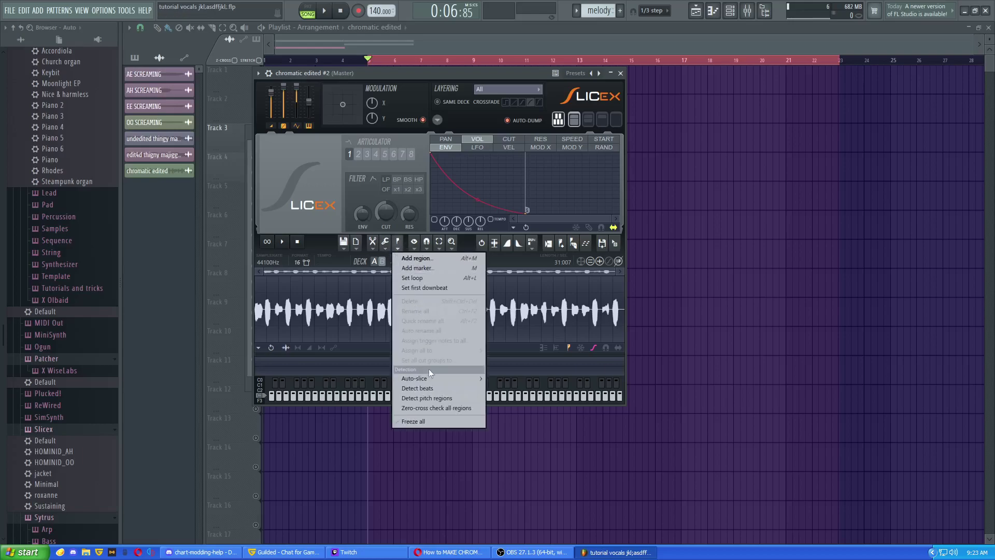
pyautogui.moveTo(425, 378)
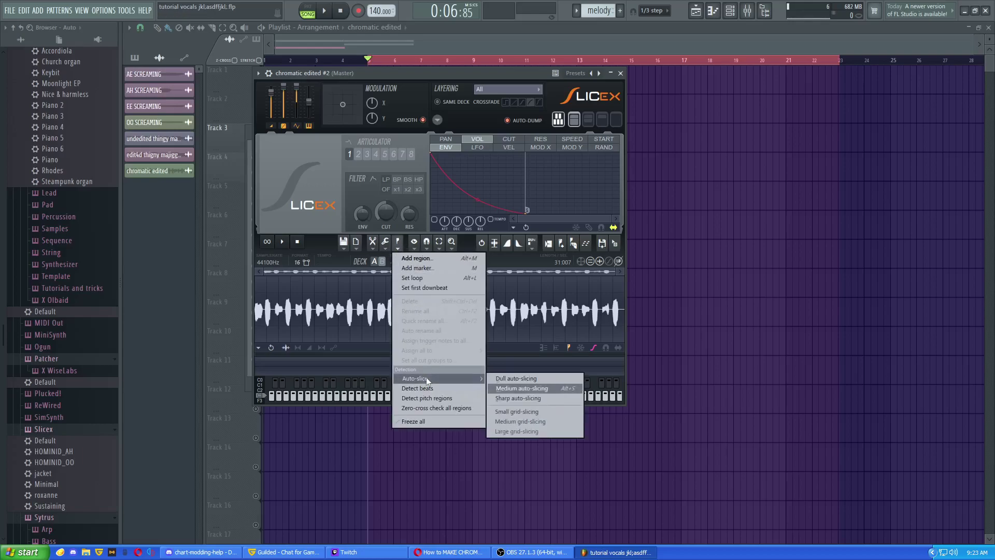
pyautogui.click(510, 382)
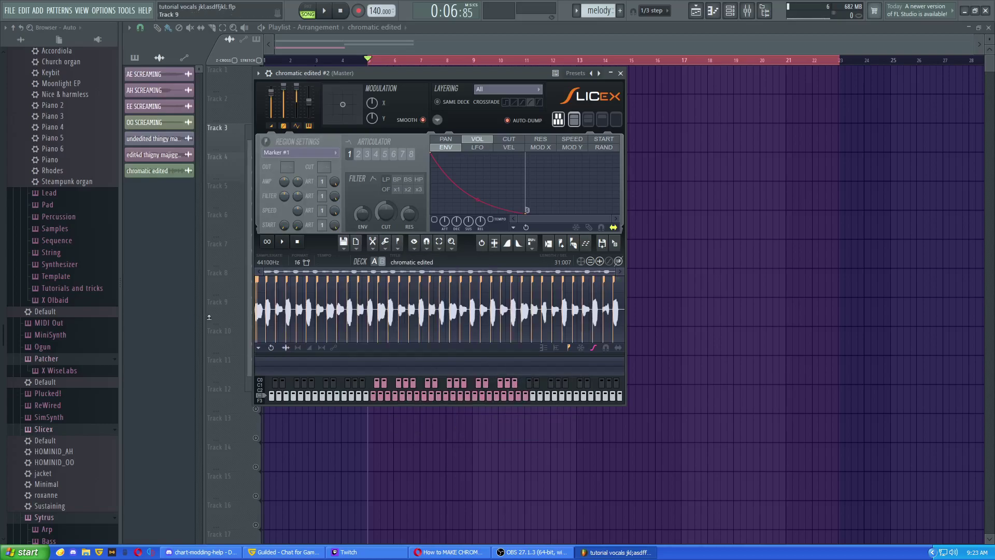
# Delete the surplus slice marker near the start of the sample and check the markers on the following notes
pyautogui.scroll(6, 272, 289)
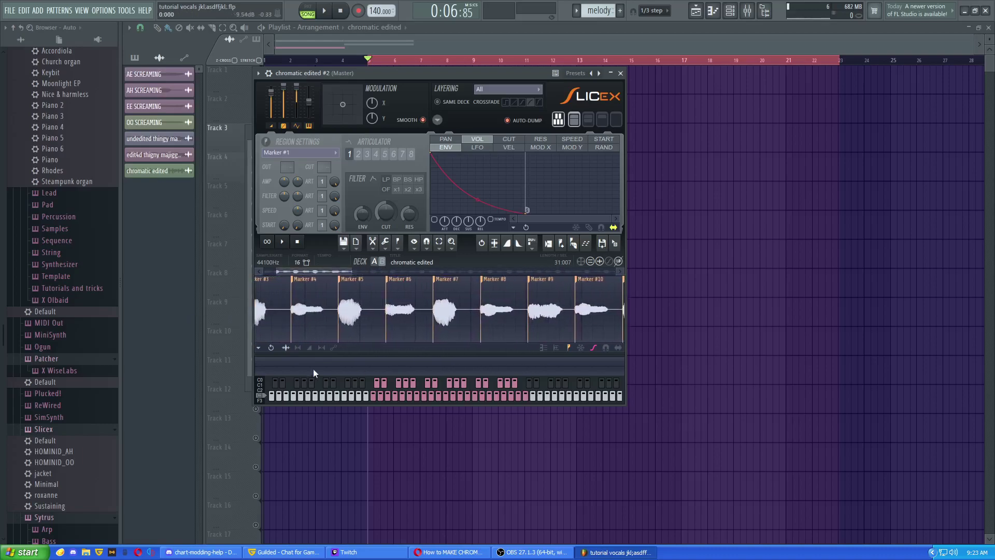
pyautogui.scroll(-3, 298, 298)
pyautogui.rightClick(268, 281)
pyautogui.click(275, 288)
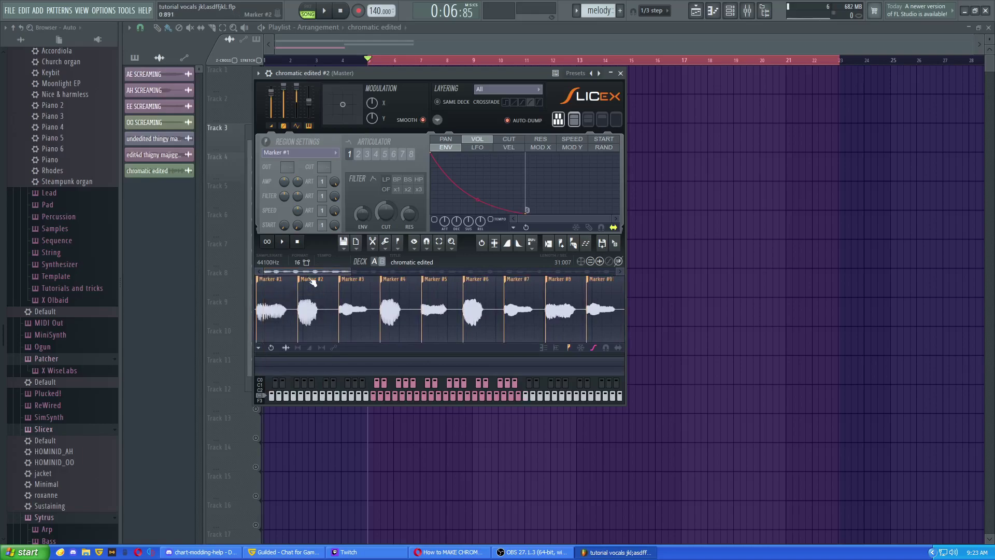
pyautogui.scroll(-1, 432, 290)
pyautogui.hscroll(8, 433, 291)
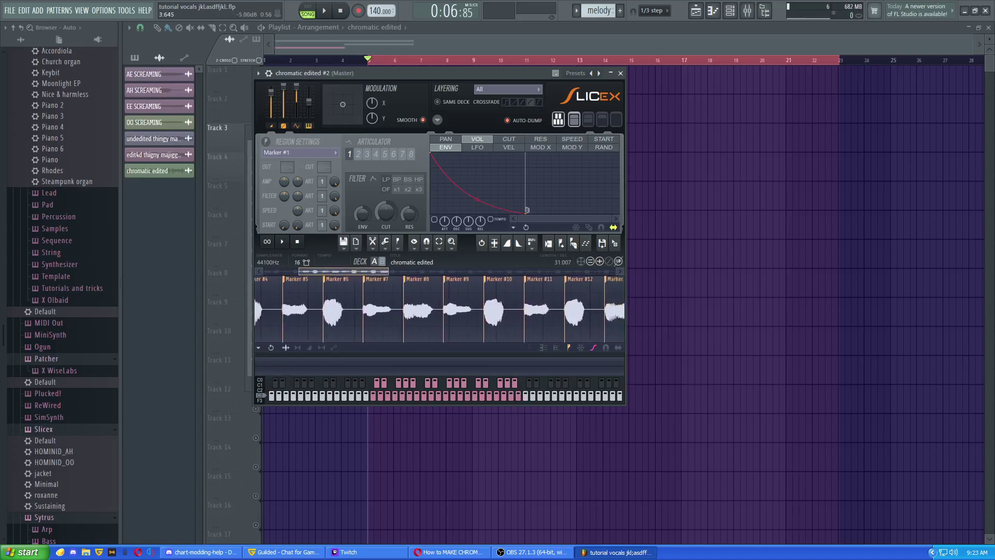
# Examine the slice markers and mapped keys further along the chromatic edited sample
pyautogui.hscroll(4, 405, 313)
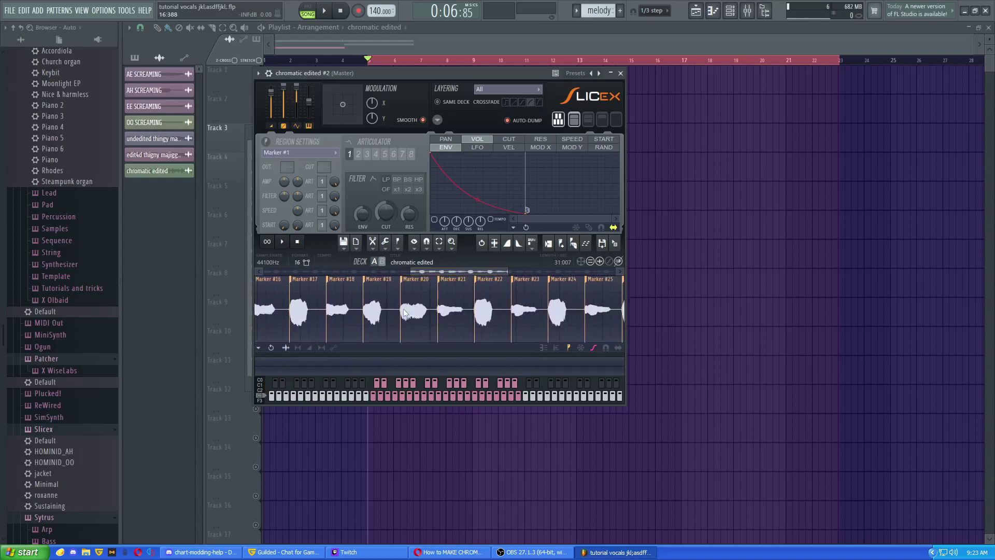
pyautogui.moveTo(383, 396)
pyautogui.mouseDown()
pyautogui.moveTo(503, 402)
pyautogui.moveTo(512, 389)
pyautogui.moveTo(489, 387)
pyautogui.mouseUp()
pyautogui.click(432, 388)
pyautogui.moveTo(418, 387)
pyautogui.mouseDown()
pyautogui.moveTo(421, 399)
pyautogui.moveTo(470, 395)
pyautogui.moveTo(447, 396)
pyautogui.mouseUp()
pyautogui.click(384, 254)
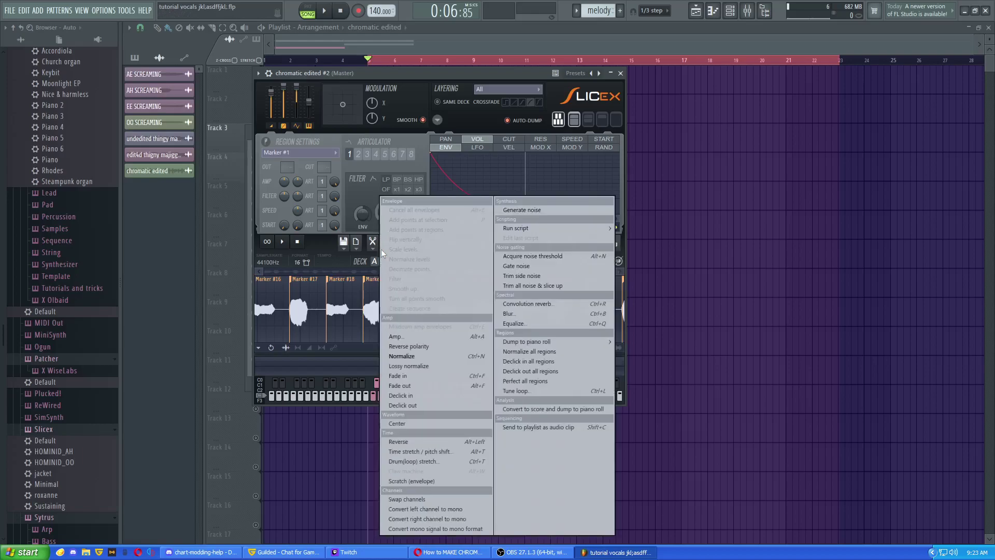
pyautogui.click(333, 250)
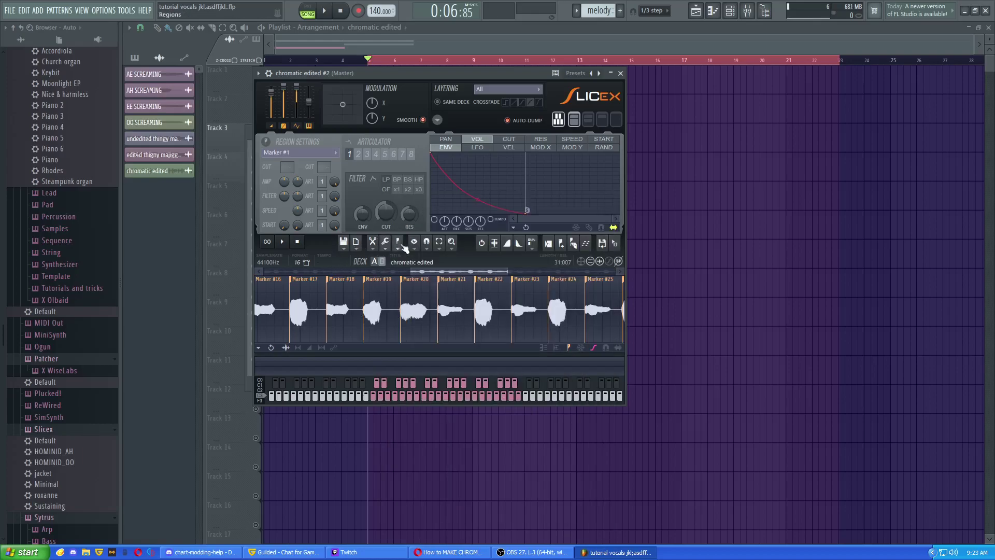
# Start renaming all slice markers in sequence, naming the first four C3, C#3, D3 and D#3
pyautogui.click(405, 247)
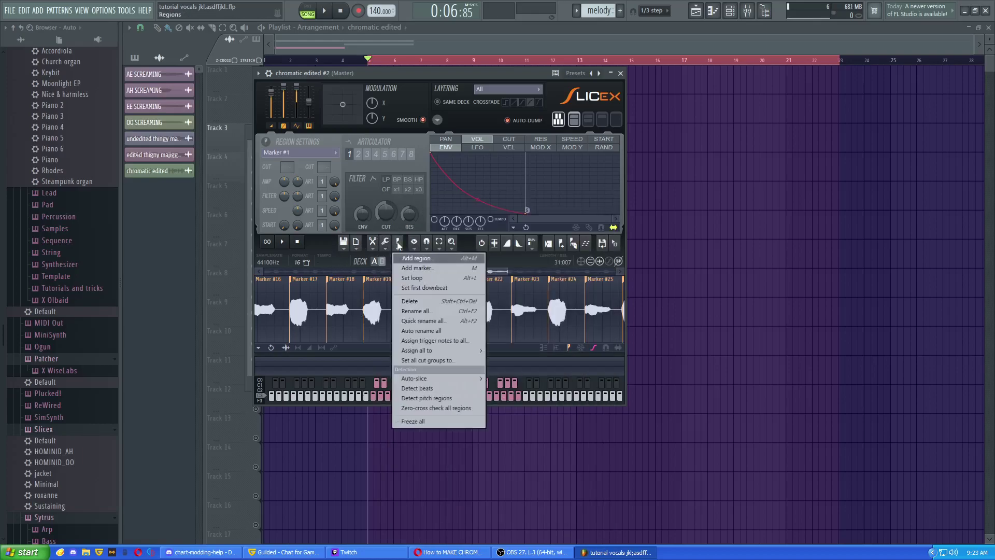
pyautogui.click(404, 311)
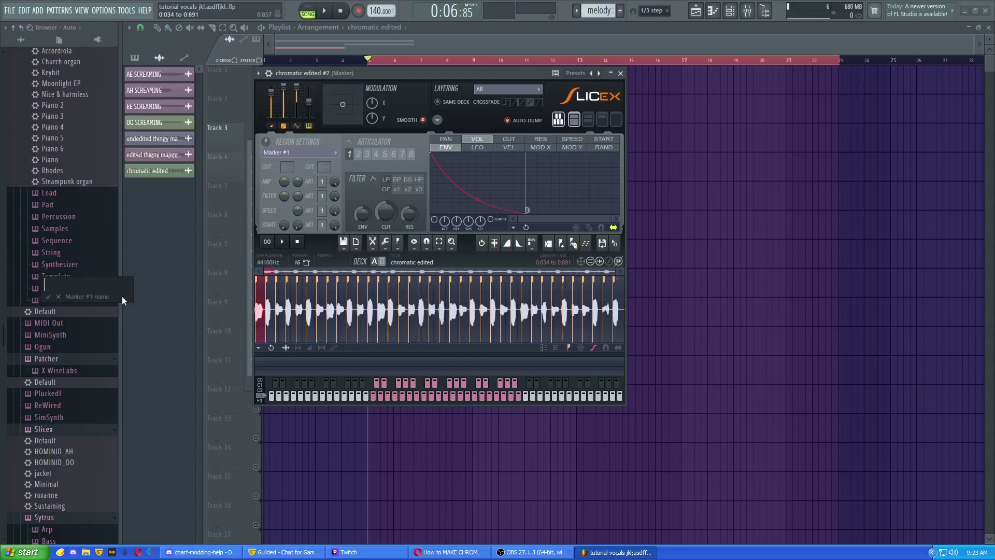
pyautogui.write('C3')
pyautogui.press('Return')
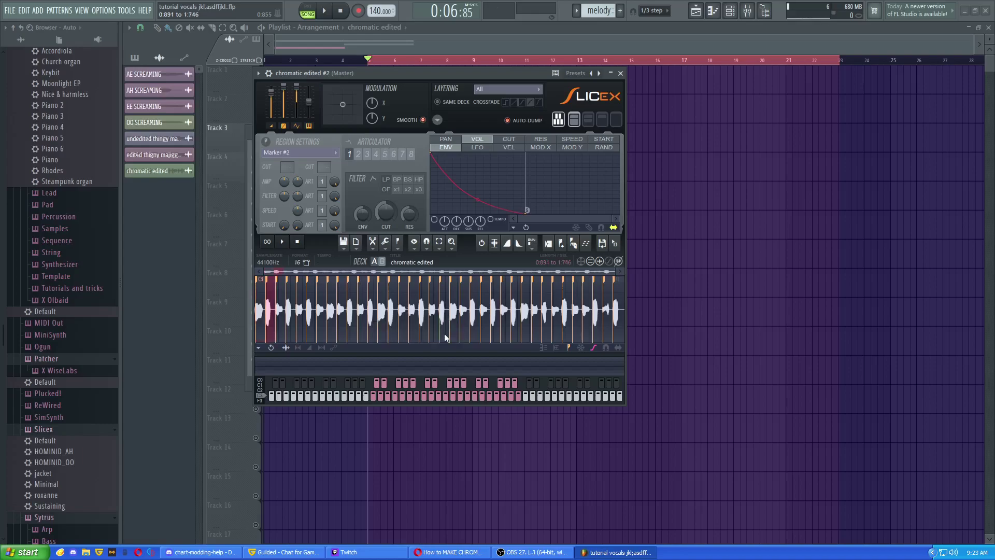
pyautogui.write('D3')
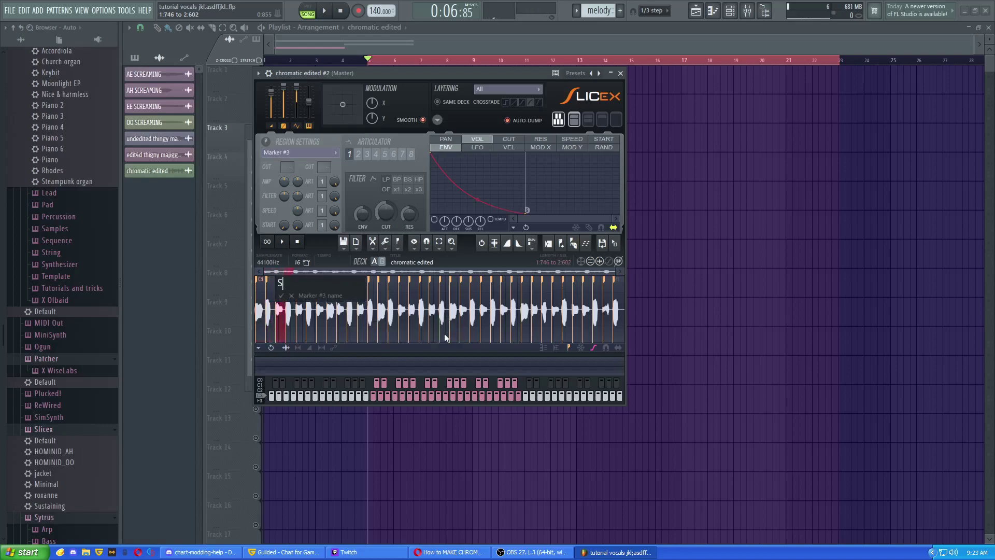
pyautogui.press('Return')
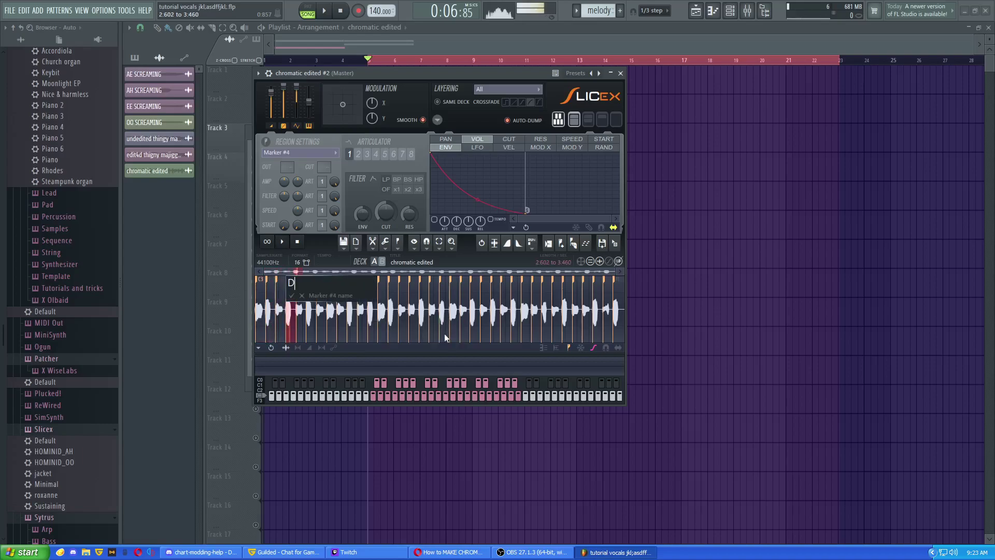
pyautogui.press('Return')
# Name the following five slice markers E3, F3, F#3, G3 and G#3
pyautogui.write('E3')
pyautogui.press('Tab')
pyautogui.write('F3')
pyautogui.press('Tab')
pyautogui.write('F#3')
pyautogui.press('Tab')
pyautogui.press('Return')
pyautogui.write('G#3')
pyautogui.press('Return')
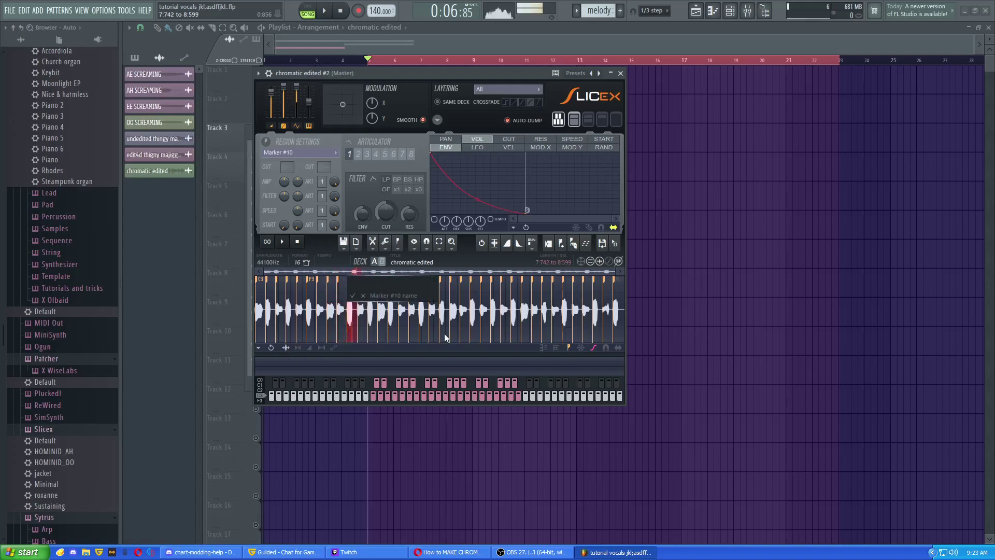
# Name slice markers #10 to #12 A3, A#3 and B3
pyautogui.press('Return')
pyautogui.write('A')
pyautogui.press('Return')
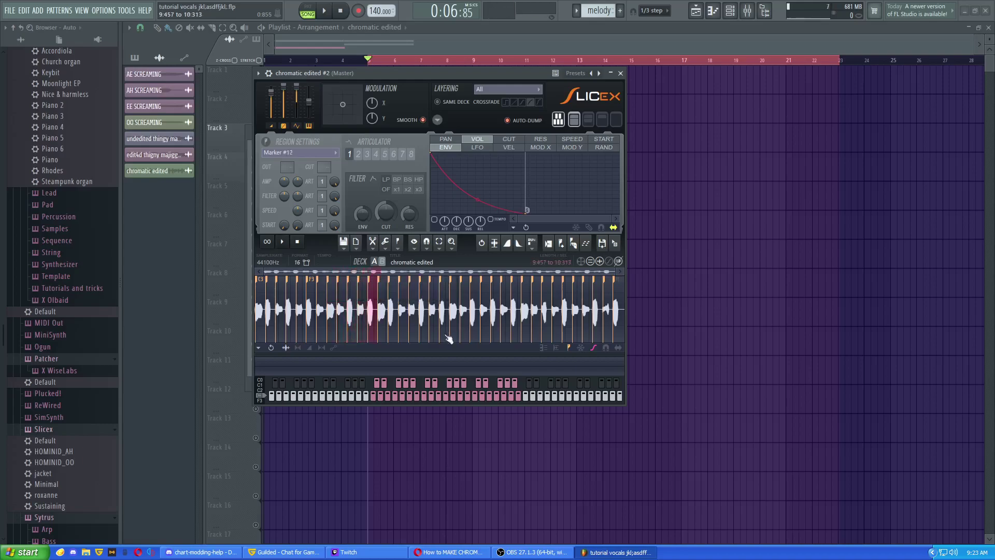
pyautogui.press('Return')
pyautogui.press('Return')
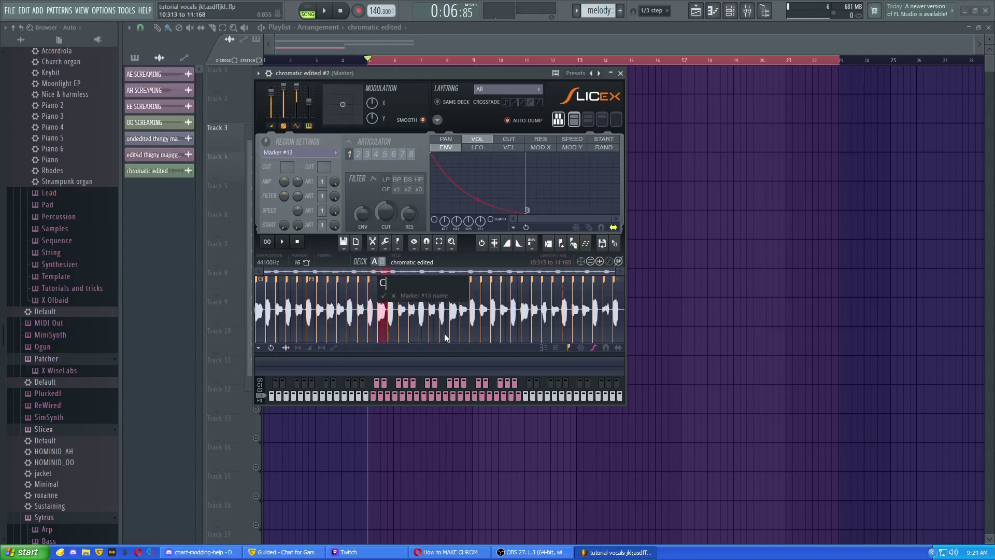
# Name slice markers #13 to #16 C4, C#4, D4 and D#4
pyautogui.write('C#')
pyautogui.press('Return')
pyautogui.press('Return')
pyautogui.write('E')
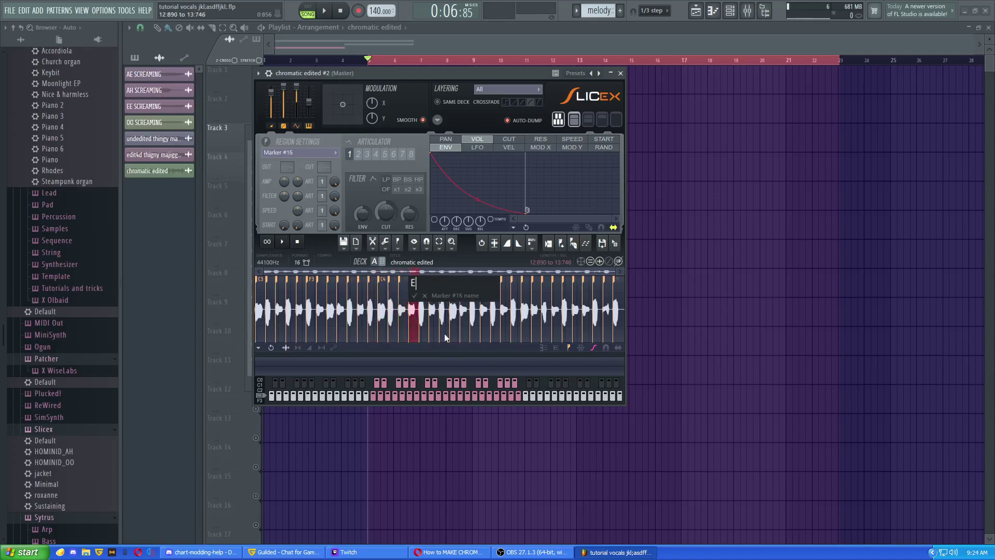
pyautogui.press('BackSpace')
pyautogui.write('D#4')
pyautogui.press('Return')
# Name slice markers #17 to #20 E4, F4, F#4 and G4
pyautogui.write('E4')
pyautogui.press('Return')
pyautogui.write('F4')
pyautogui.press('Return')
pyautogui.write('F#4')
pyautogui.press('Return')
pyautogui.write('G3')
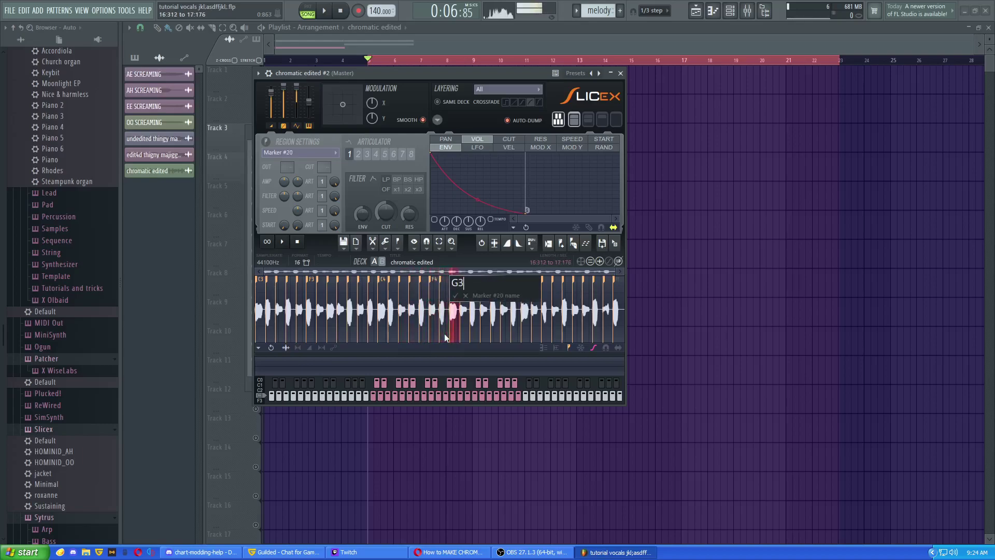
pyautogui.press('BackSpace')
pyautogui.write('4')
pyautogui.press('Return')
# Name slice markers #21 to #24 G#4, A4, A#4 and B4
pyautogui.write('G#4')
pyautogui.press('Return')
pyautogui.write('A4')
pyautogui.press('Return')
pyautogui.write('a')
pyautogui.press('BackSpace')
pyautogui.write('A#4')
pyautogui.press('Return')
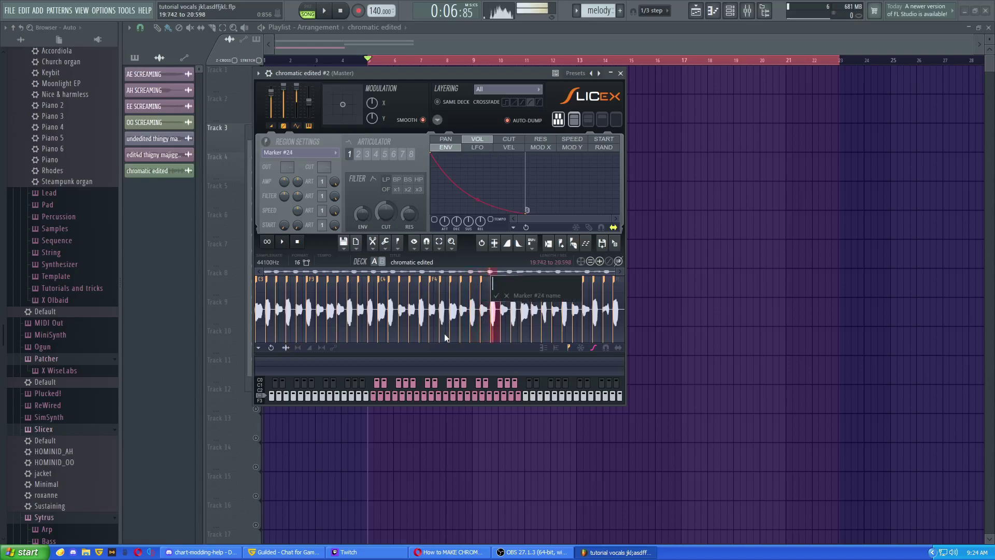
pyautogui.write('B4')
pyautogui.press('Return')
# Name slice markers #25 to #30 C5, C#5, D5, D#5, E5 and F5
pyautogui.write('C5')
pyautogui.press('Return')
pyautogui.write('C#5')
pyautogui.press('Return')
pyautogui.write('D5')
pyautogui.press('Return')
pyautogui.write('D#5')
pyautogui.press('Return')
pyautogui.write('E5')
pyautogui.press('Return')
pyautogui.write('F5')
pyautogui.press('Return')
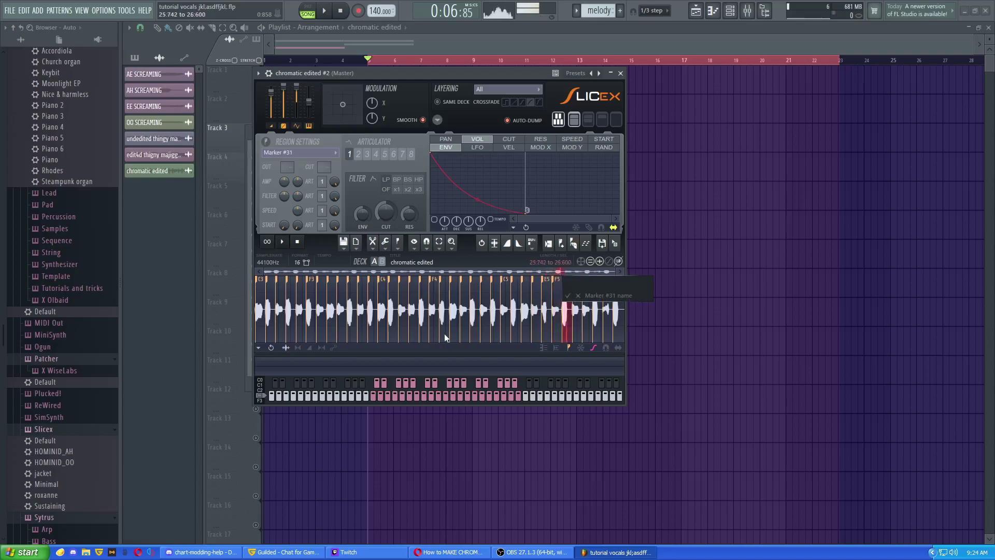
# Name slice markers #31 to #33 F#5, G5 and G#5
pyautogui.write('f35')
pyautogui.press('BackSpace')
pyautogui.press('BackSpace')
pyautogui.press('BackSpace')
pyautogui.write('F#5')
pyautogui.press('Return')
pyautogui.write('G5')
pyautogui.press('Return')
pyautogui.write('G#5')
pyautogui.press('Return')
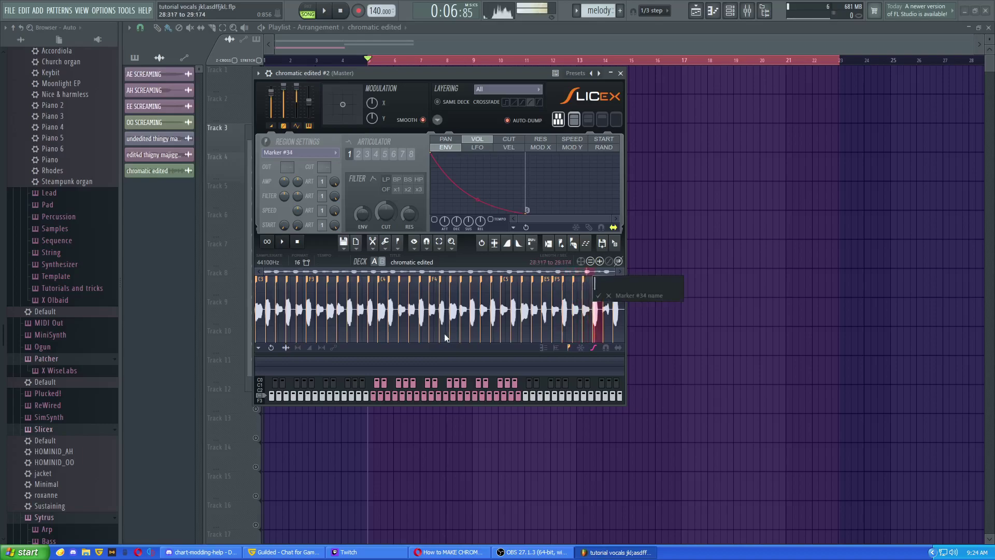
# Name the last three slice markers A5, A#5 and B5, completing the sequential rename
pyautogui.write('A5')
pyautogui.press('Return')
pyautogui.write('A#5')
pyautogui.press('Return')
pyautogui.write('B5')
pyautogui.press('Return')
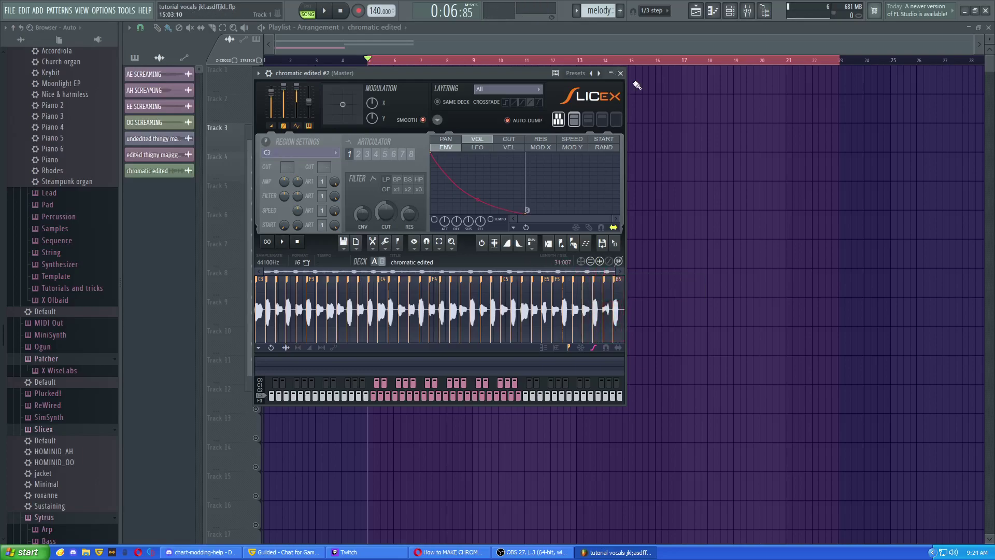
# Close Slicex and the channel rack, and delete the edited vocal clip from Track 3 of the playlist
pyautogui.click(620, 74)
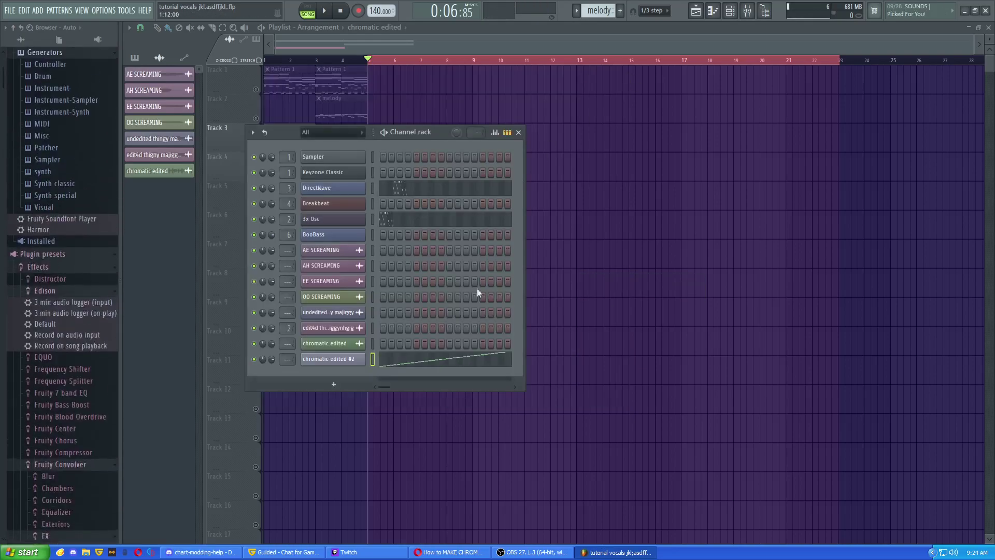
pyautogui.click(519, 133)
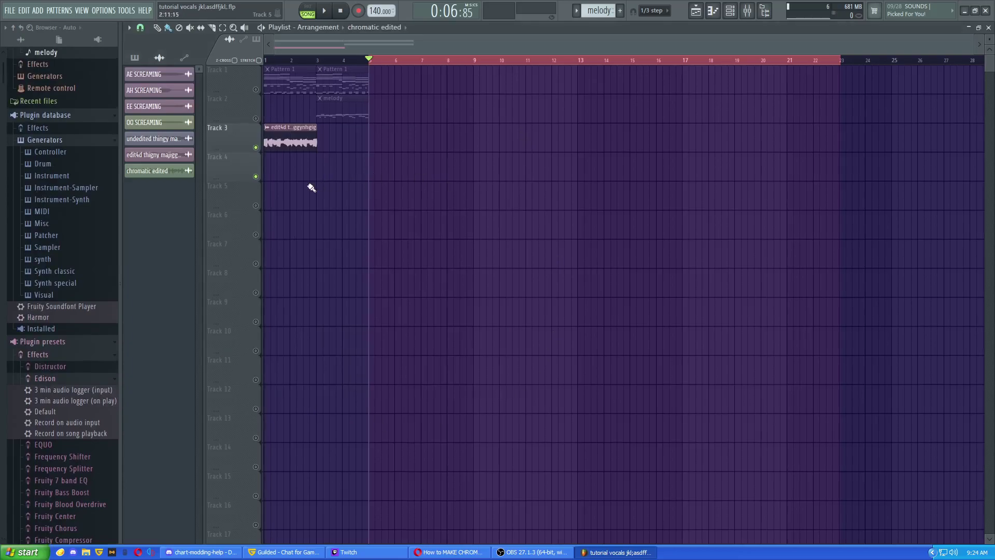
pyautogui.scroll(3, 311, 188)
pyautogui.click(542, 58)
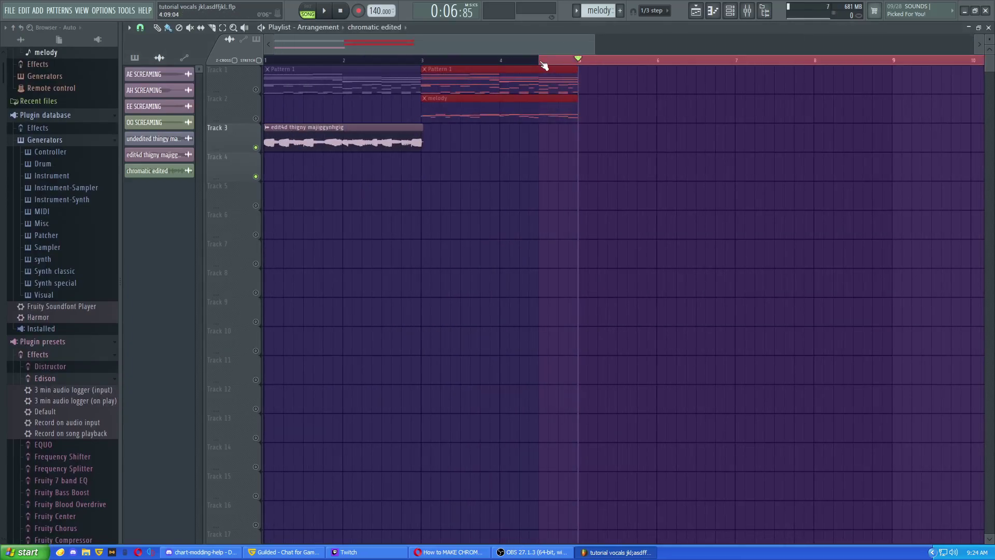
pyautogui.rightClick(271, 147)
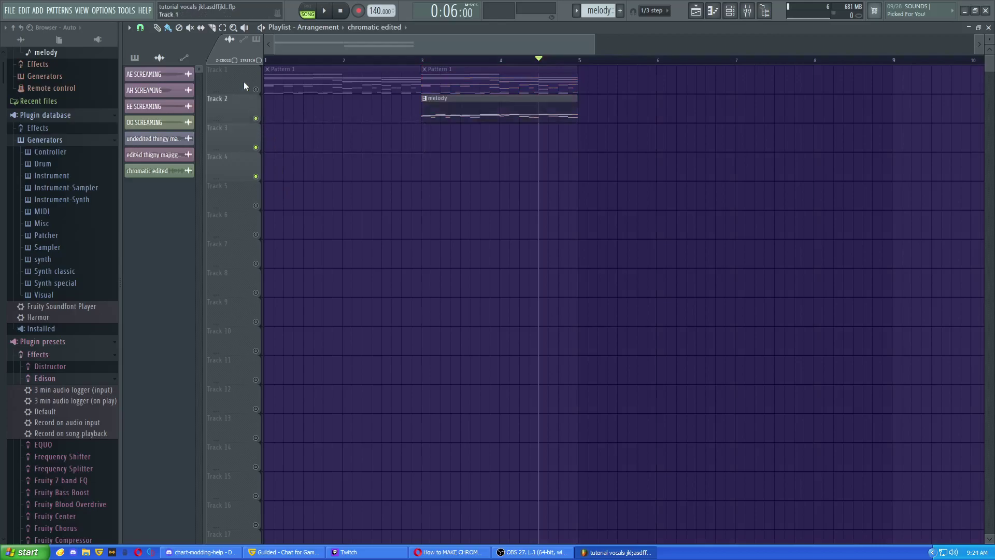
# Delete all the dumped scale notes of chromatic edited #2 from the melody pattern and close the piano roll
pyautogui.doubleClick(450, 111)
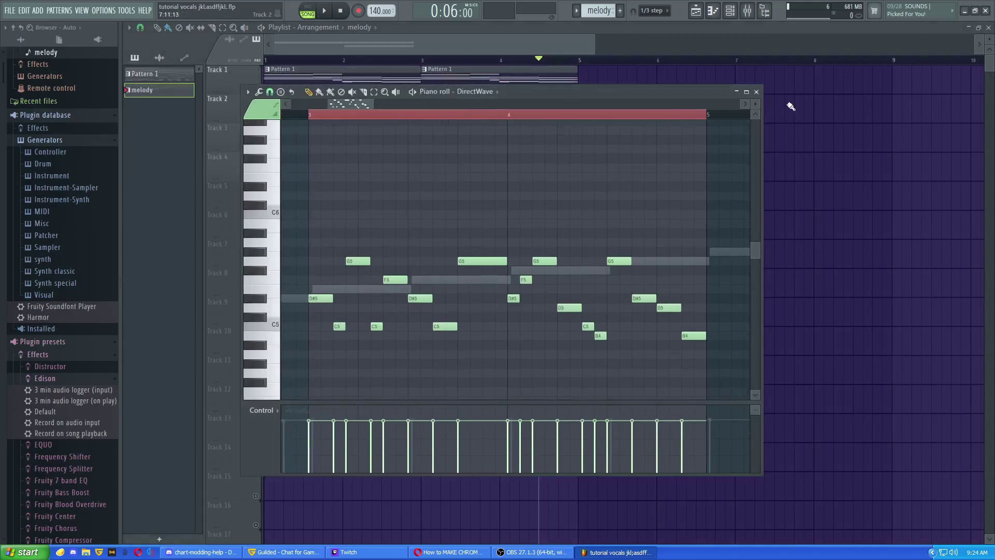
pyautogui.rightClick(689, 261)
pyautogui.rightClick(689, 261)
pyautogui.scroll(-5, 518, 248)
pyautogui.moveTo(415, 237); pyautogui.dragTo(428, 337)
pyautogui.scroll(-2, 431, 293)
pyautogui.hotkey('ctrl', 'a')
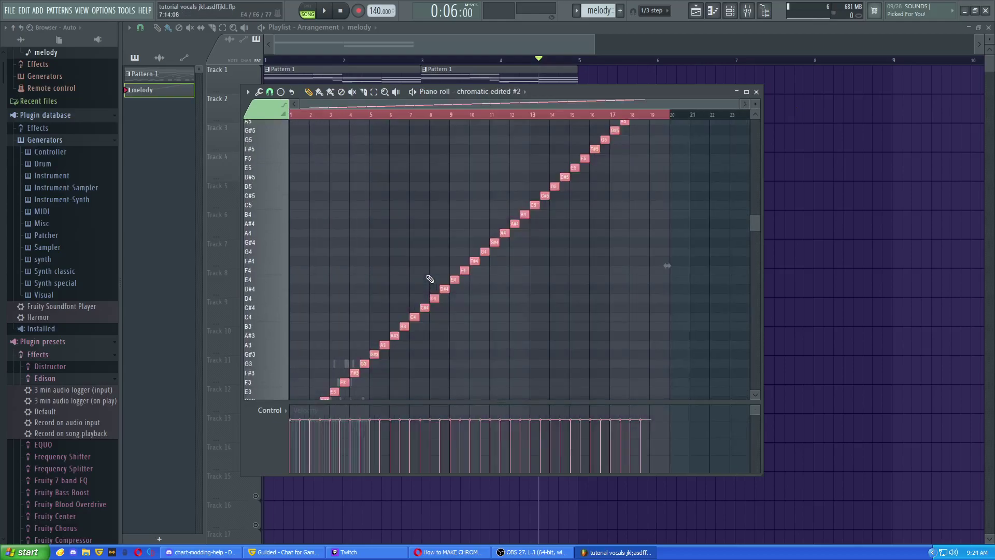
pyautogui.press('Delete')
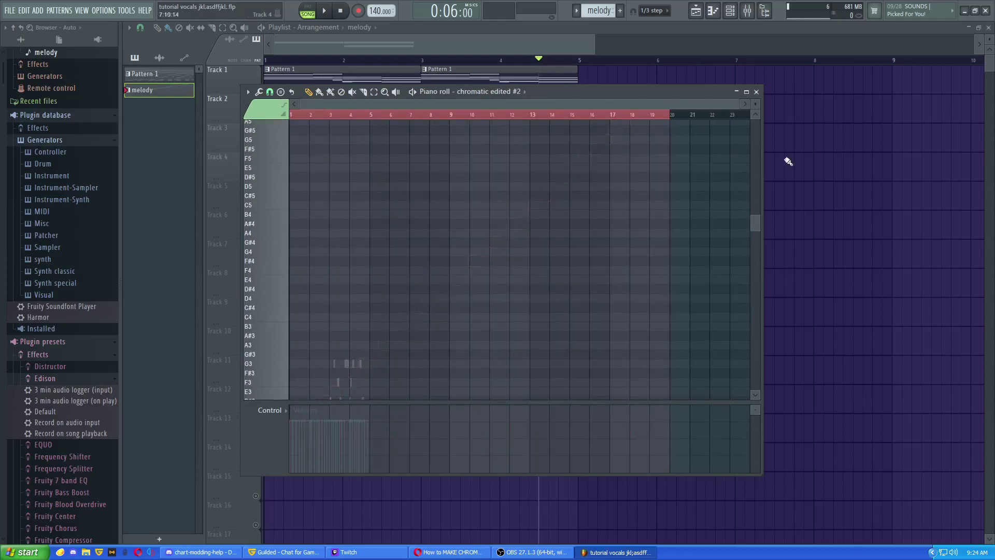
pyautogui.click(756, 92)
# Review the Auto-dump setting of the chromatic edited #2 Slicex channel, and close Slicex and the channel rack
pyautogui.click(730, 10)
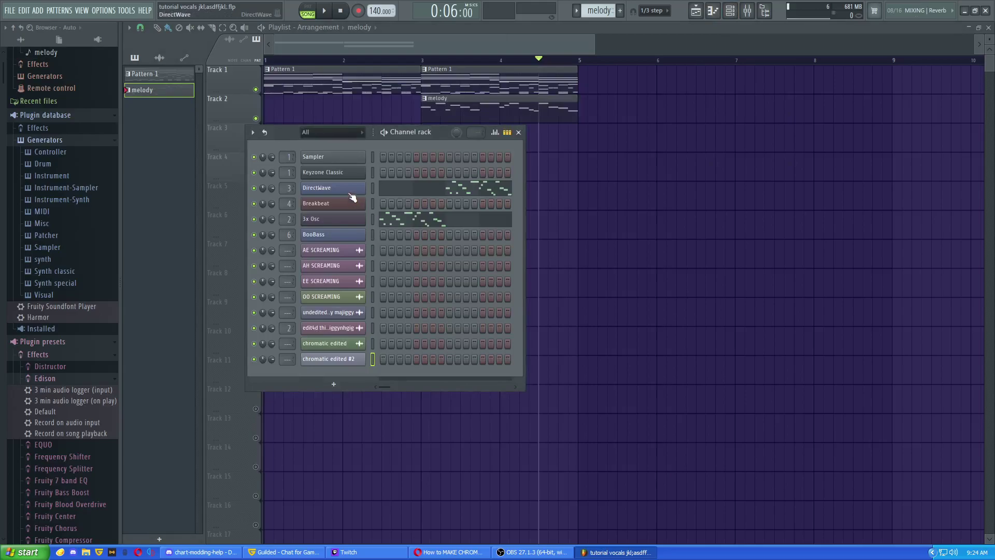
pyautogui.click(331, 135)
pyautogui.click(337, 144)
pyautogui.click(330, 360)
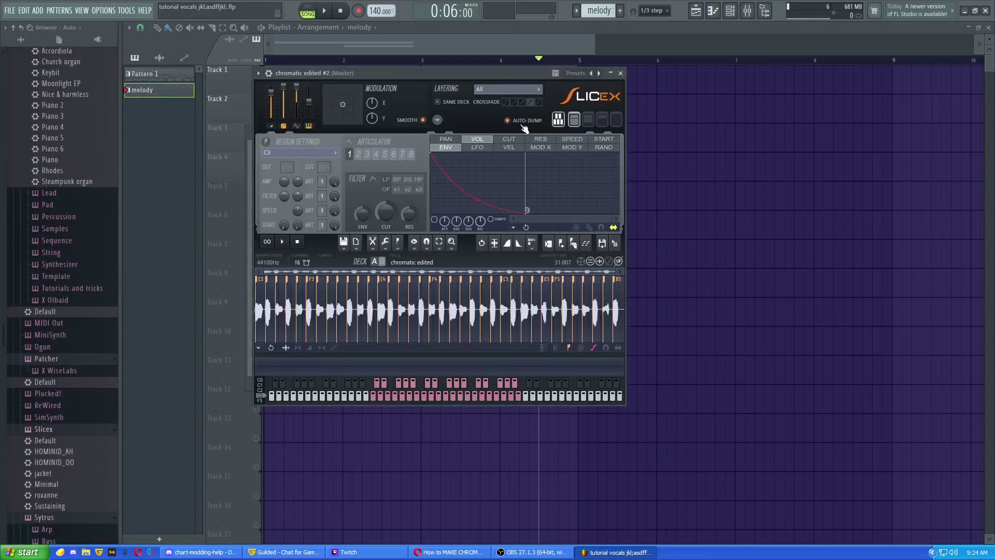
pyautogui.click(621, 73)
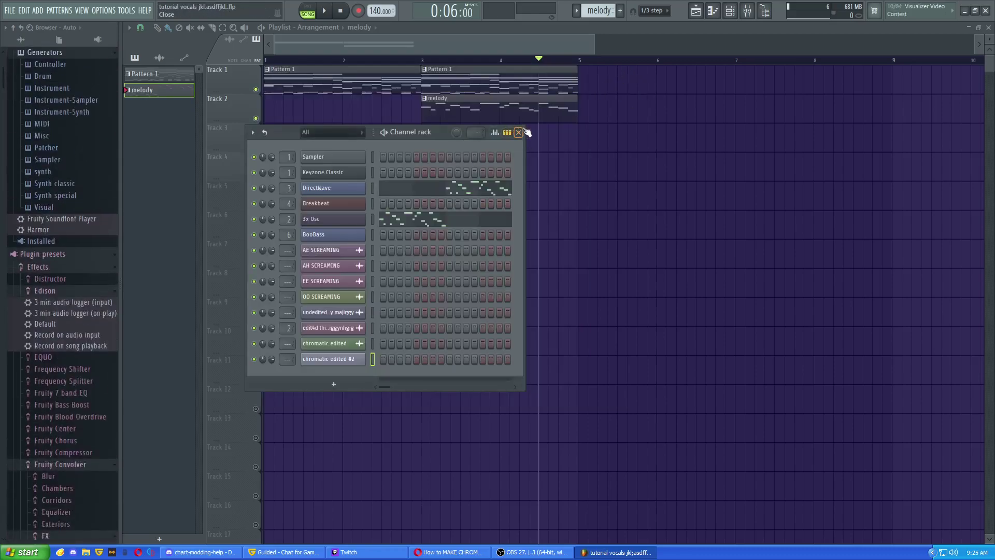
pyautogui.click(519, 132)
# Move the melody clip on Track 2 to bar 1 and bring up its 3x Osc notes in the piano roll
pyautogui.moveTo(424, 119); pyautogui.dragTo(264, 114)
pyautogui.doubleClick(294, 113)
pyautogui.scroll(-5, 673, 176)
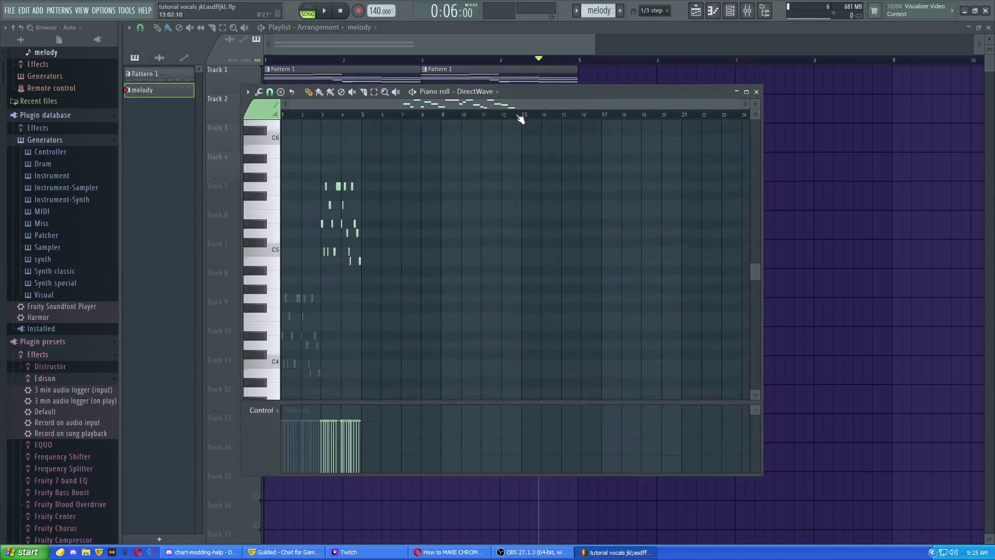
pyautogui.scroll(4, 315, 155)
pyautogui.moveTo(444, 177); pyautogui.dragTo(573, 207)
pyautogui.doubleClick(433, 222)
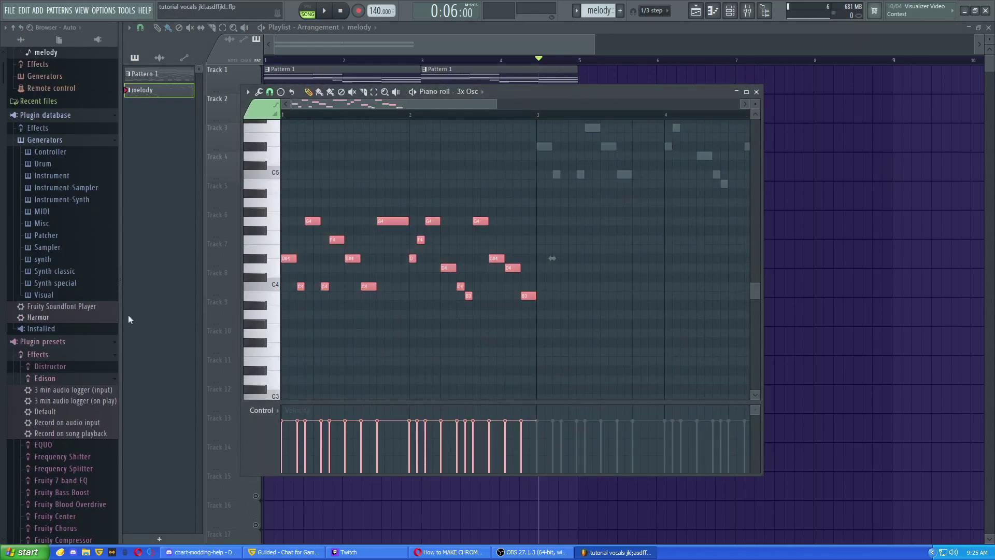
# Move the 3x Osc notes to the chromatic edited #2 channel and raise them an octave, starting on the D#3 slice
pyautogui.hotkey('ctrl', 'x')
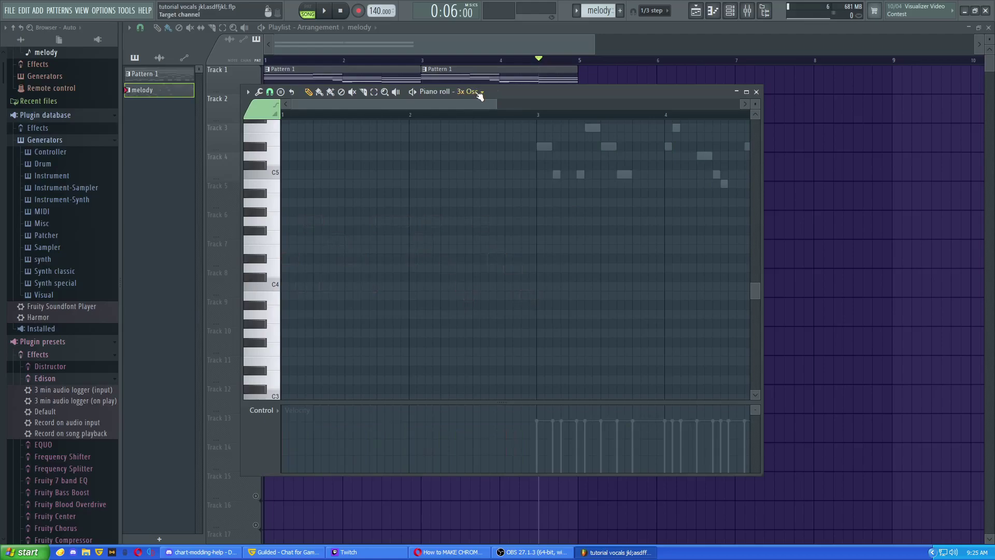
pyautogui.click(477, 94)
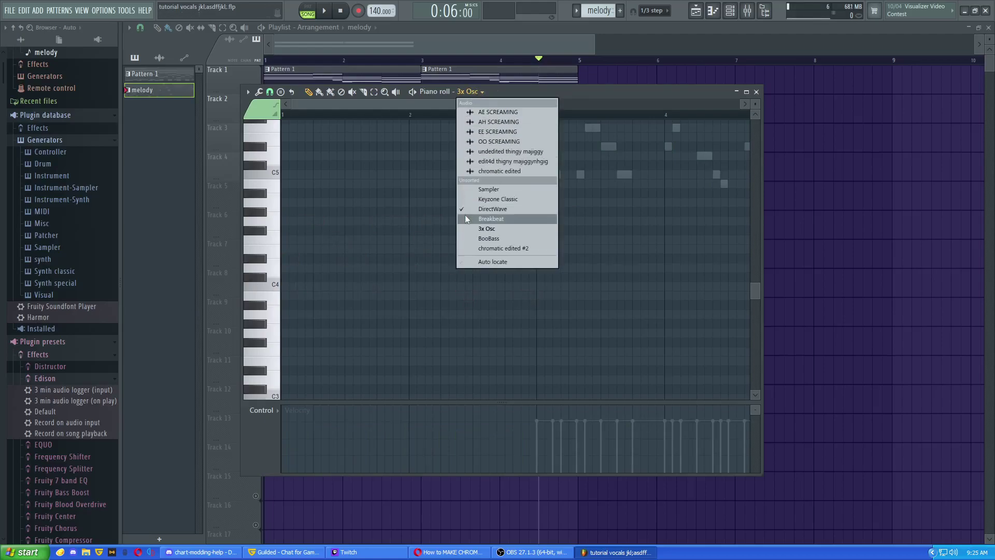
pyautogui.click(474, 249)
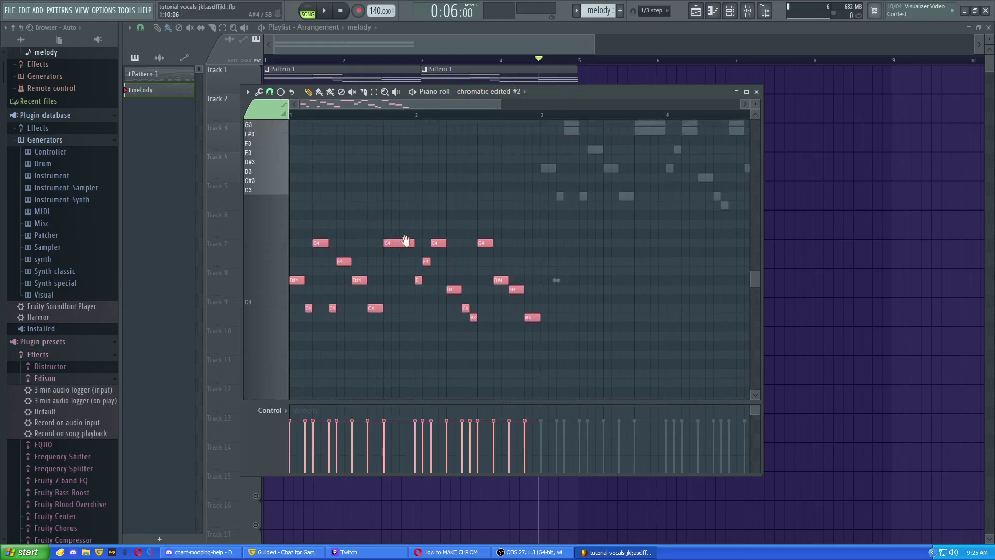
pyautogui.moveTo(292, 222); pyautogui.dragTo(292, 213)
# Audition the melody, raise its notes one more octave to start on the D#4 slice, and deselect them
pyautogui.press('space')
pyautogui.press('space')
pyautogui.press('space')
pyautogui.press('space')
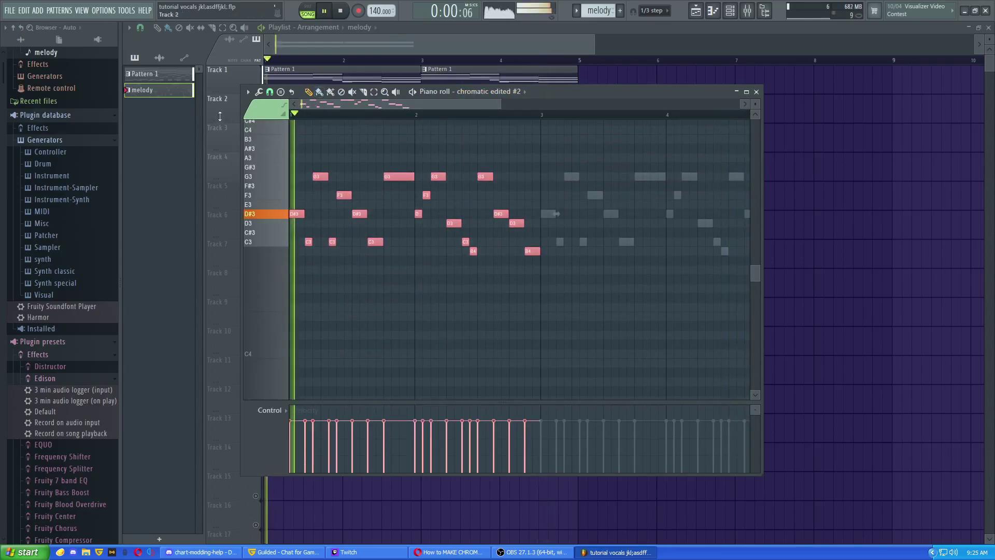
pyautogui.scroll(4, 300, 233)
pyautogui.hotkey('ctrl', 'Up')
pyautogui.press('space')
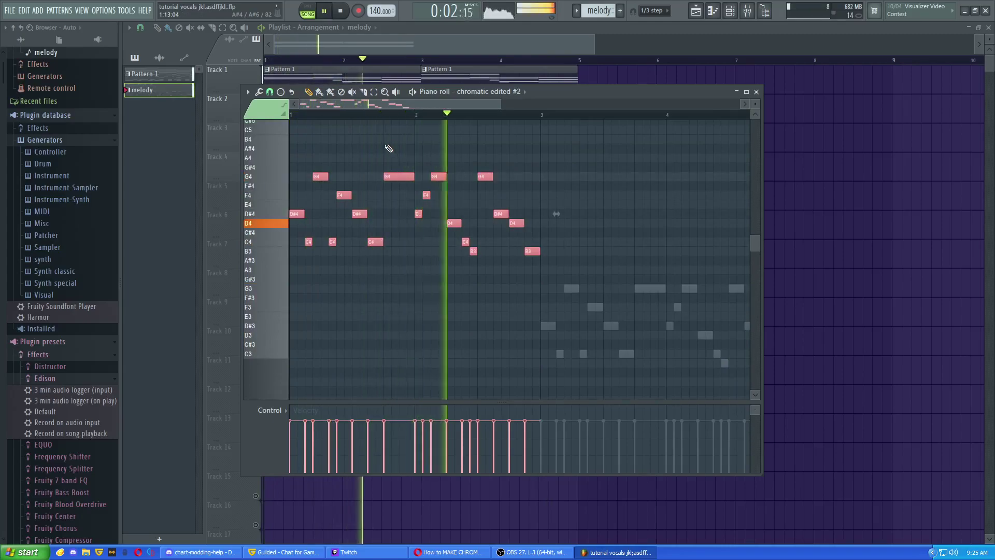
pyautogui.hotkey('ctrl', 'd')
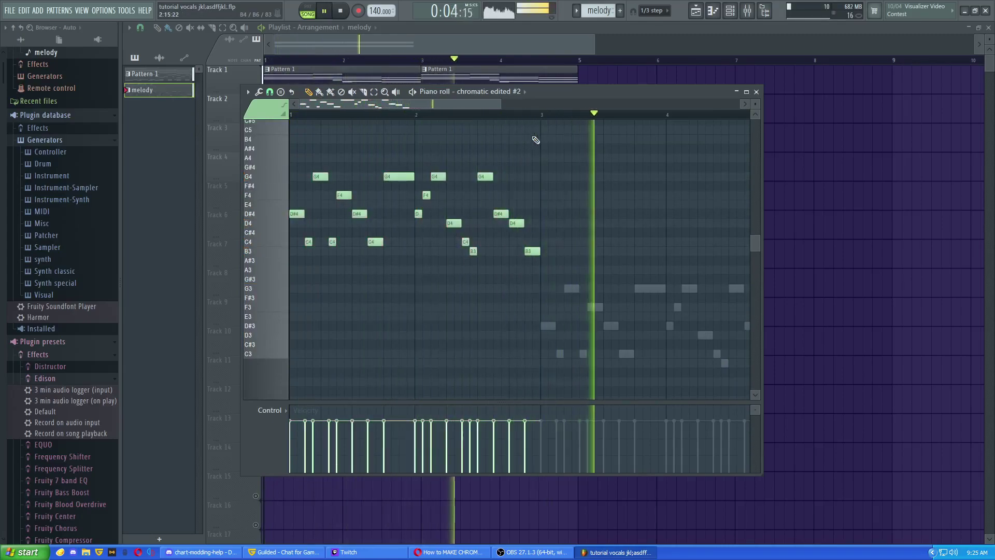
# Close the piano roll, show the mixer, and route the chromatic edited #2 channel to mixer track 2
pyautogui.scroll(2, 608, 207)
pyautogui.click(756, 91)
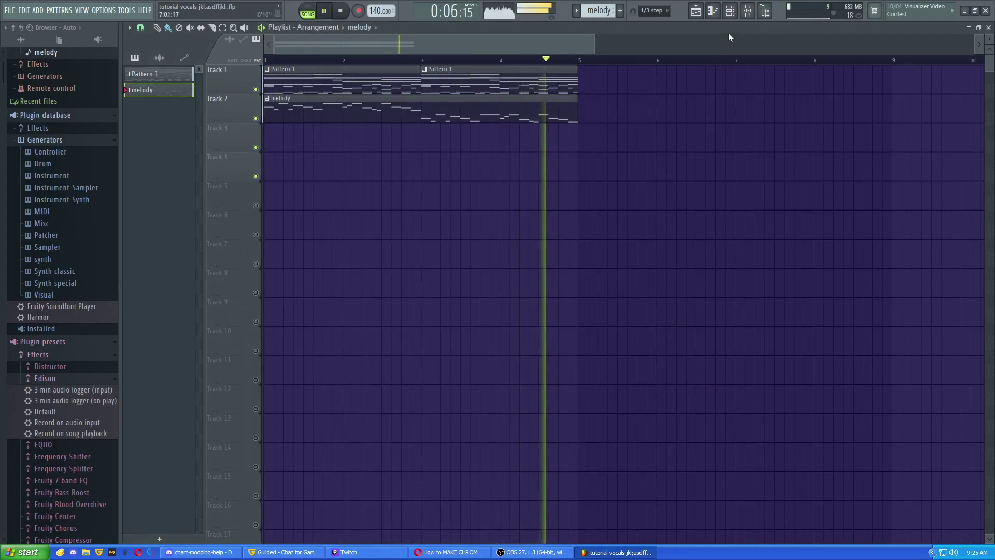
pyautogui.click(747, 10)
pyautogui.press('space')
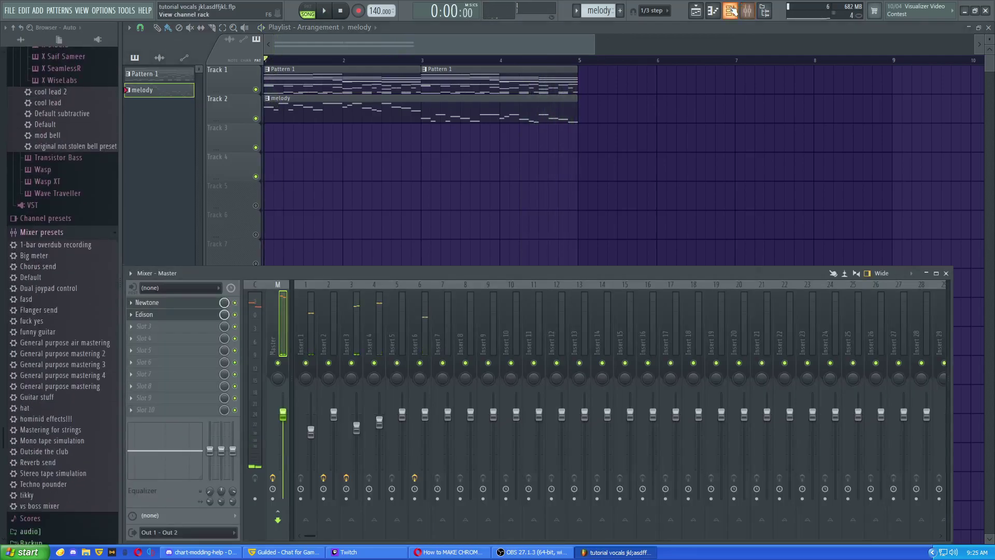
pyautogui.click(729, 10)
pyautogui.moveTo(398, 148); pyautogui.dragTo(542, 131)
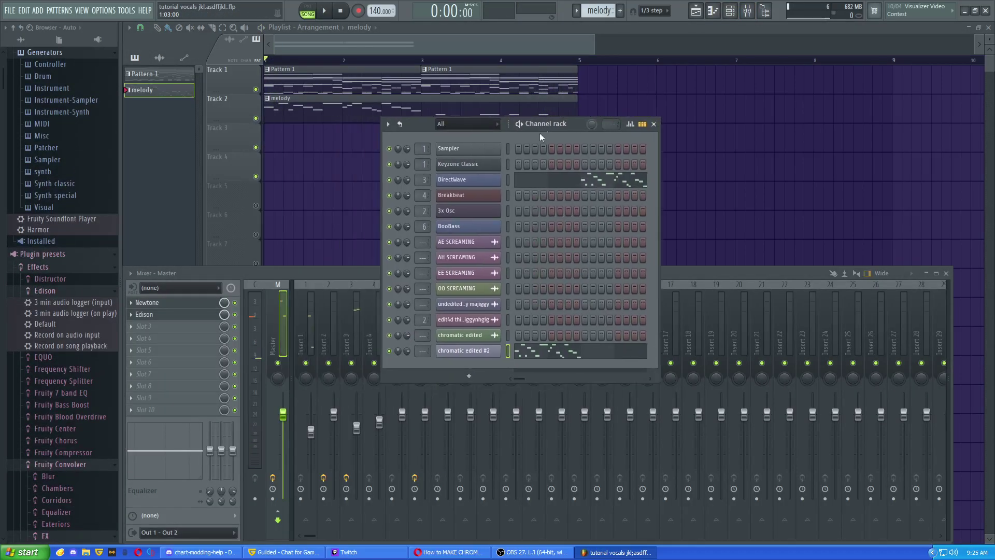
pyautogui.moveTo(421, 351); pyautogui.dragTo(421, 340)
pyautogui.press('space')
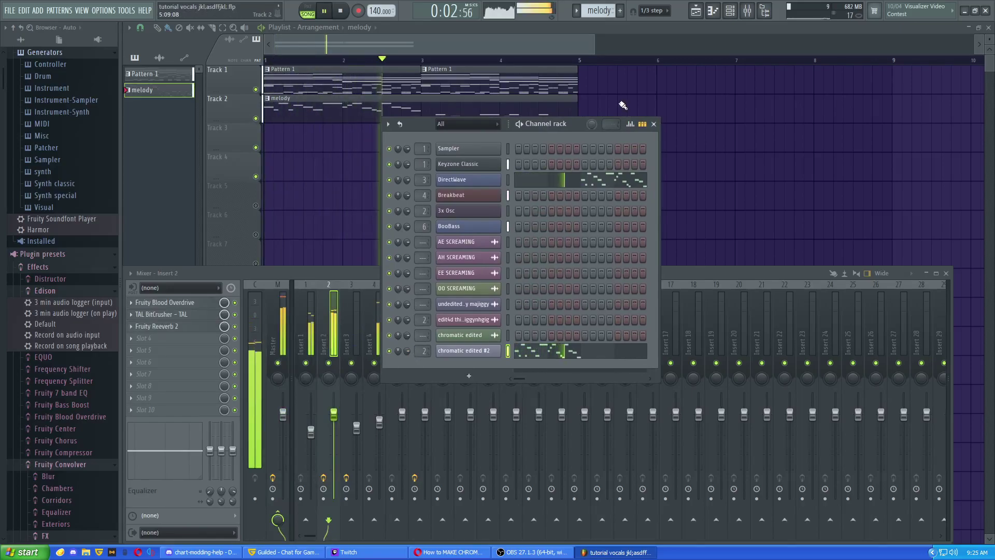
pyautogui.click(653, 124)
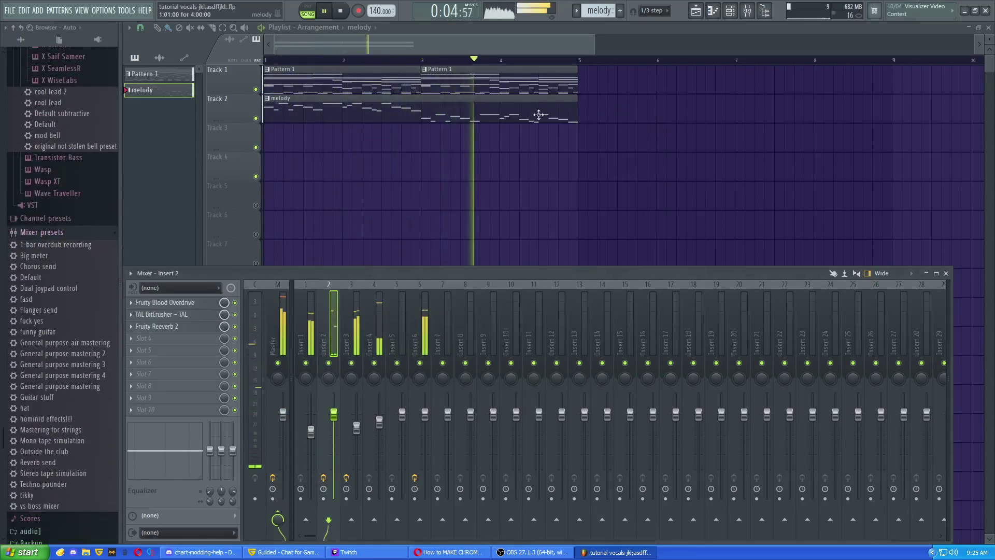
# Reopen the melody clip's chromatic edited #2 notes and lower the final note of bar 2 to G3
pyautogui.press('space')
pyautogui.doubleClick(463, 107)
pyautogui.moveTo(511, 209); pyautogui.dragTo(528, 283)
pyautogui.hscroll(-5, 420, 227)
pyautogui.scroll(4, 420, 226)
pyautogui.rightClick(524, 247)
pyautogui.rightClick(524, 246)
# Audition the vocal melody, starting playback from its lowered final note
pyautogui.click(524, 115)
pyautogui.press('space')
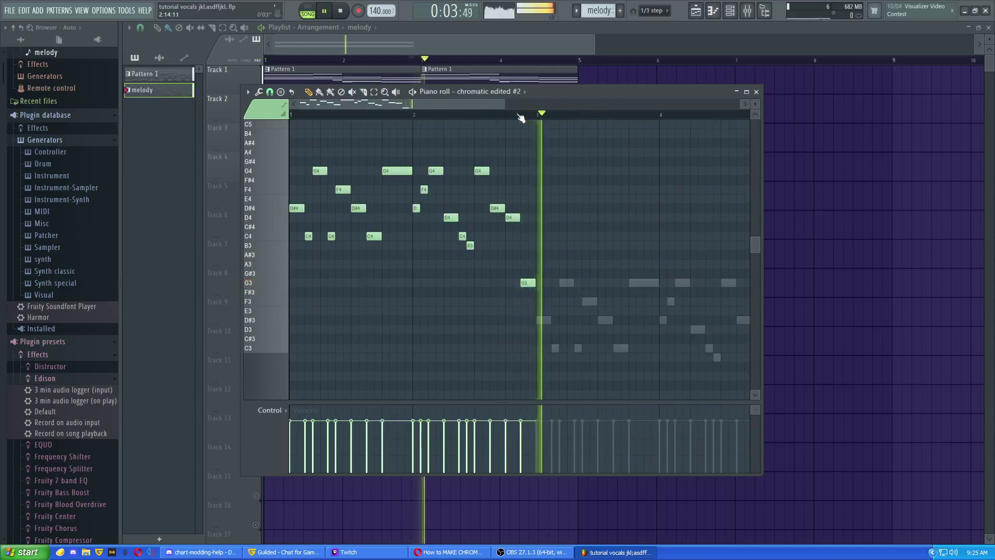
pyautogui.scroll(-2, 491, 221)
pyautogui.scroll(1, 513, 228)
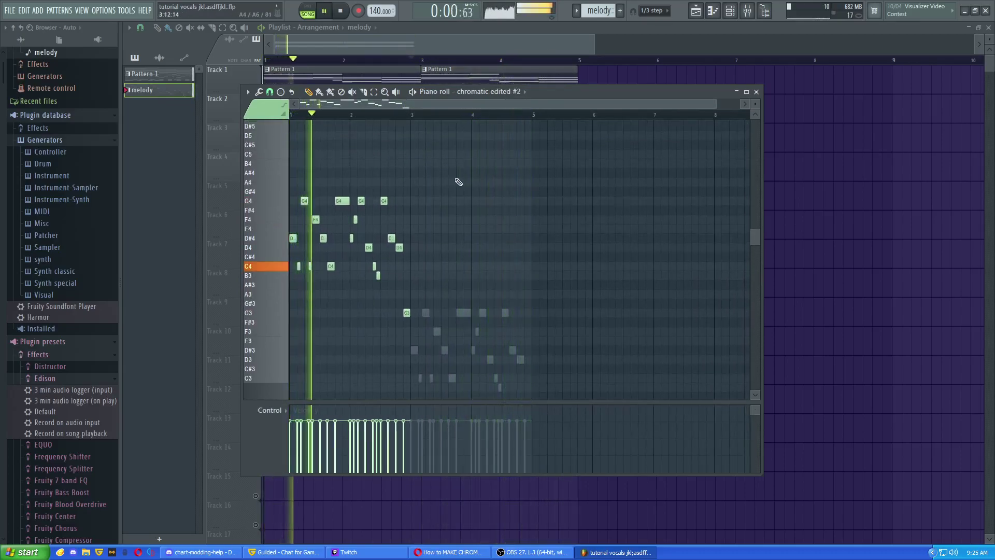
pyautogui.press('space')
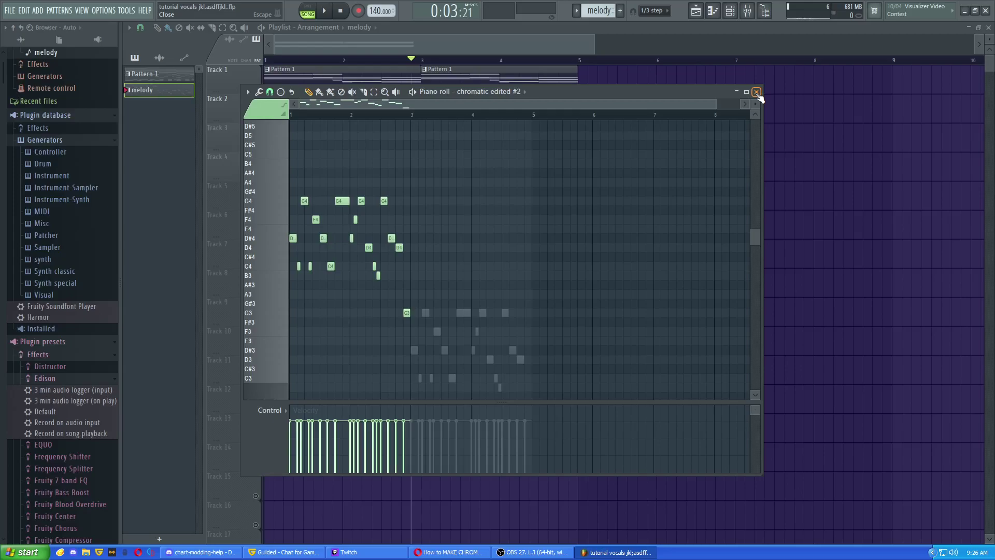
pyautogui.scroll(4, 653, 291)
pyautogui.scroll(-7, 655, 290)
pyautogui.scroll(6, 655, 316)
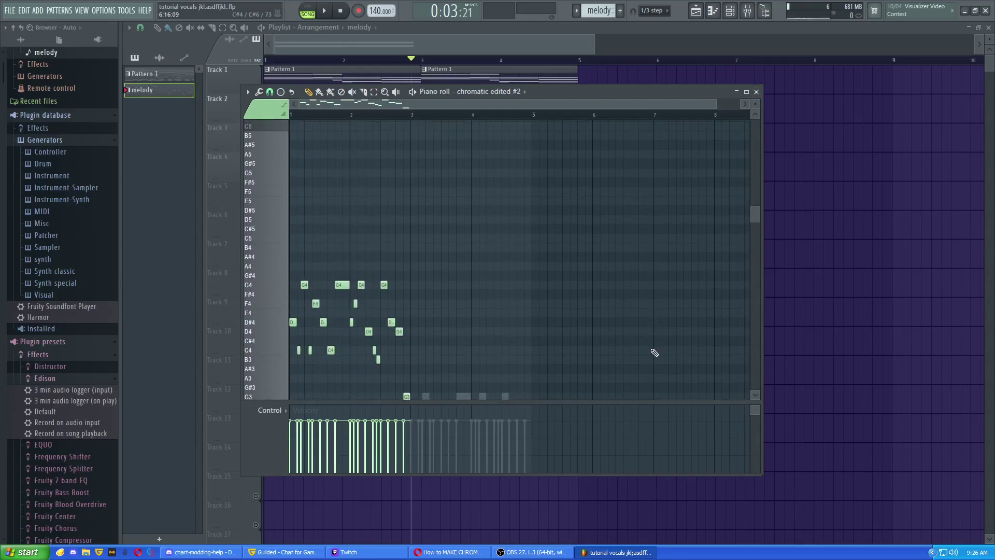